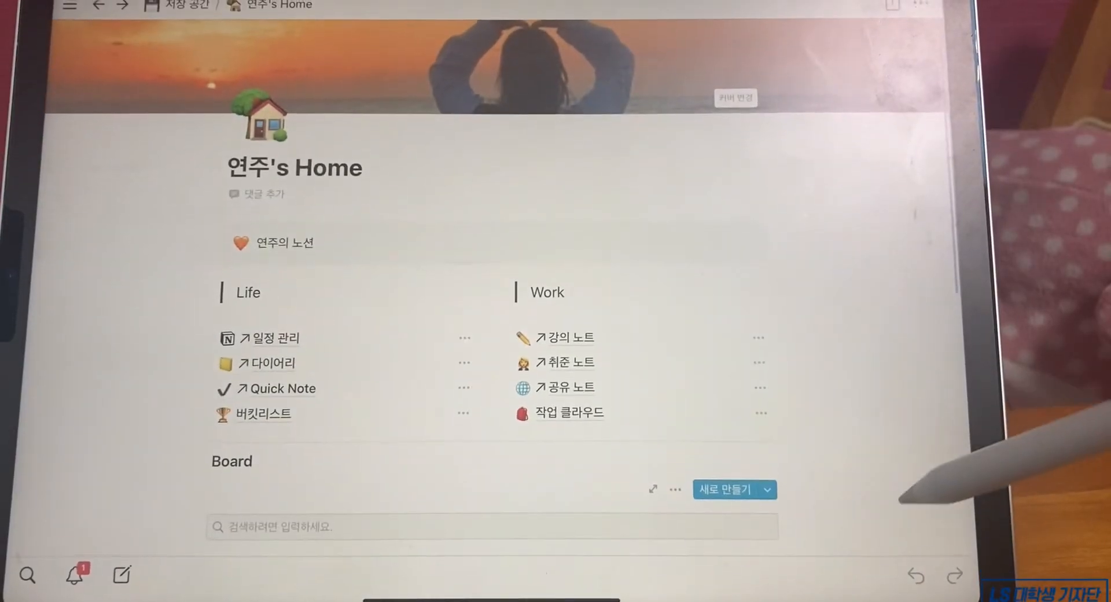
# - Scroll down the Notion home page toward the 일정 관리 routine calendar
pyautogui.scroll(-3, 903, 492)
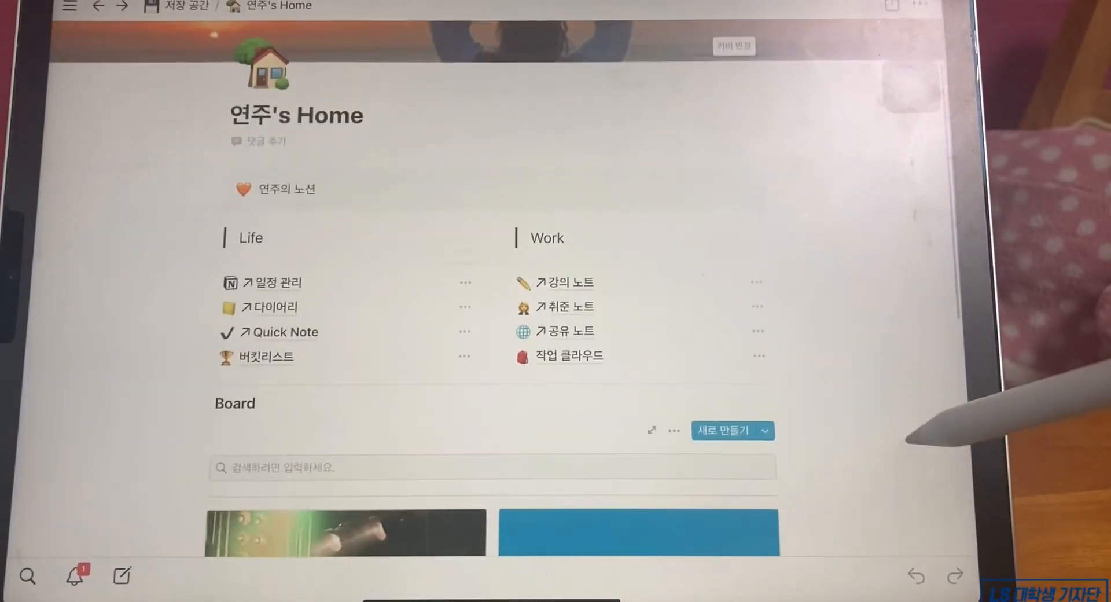
pyautogui.scroll(-3, 908, 465)
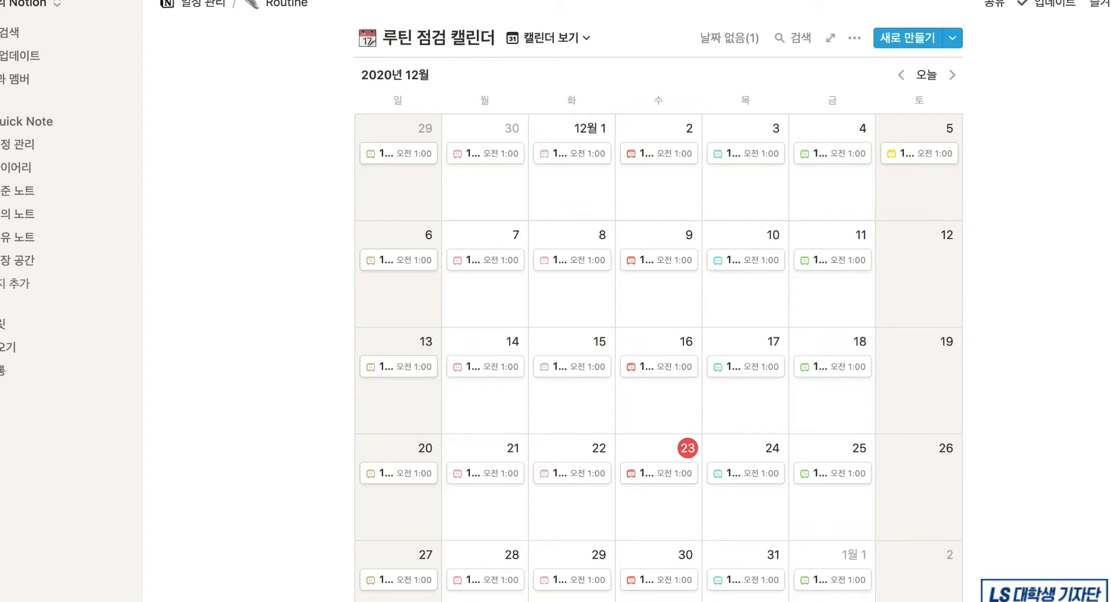
# - Switch the routine database from 캘린더 보기 to 표 보기 and scroll through the daily rows
pyautogui.click(565, 41)
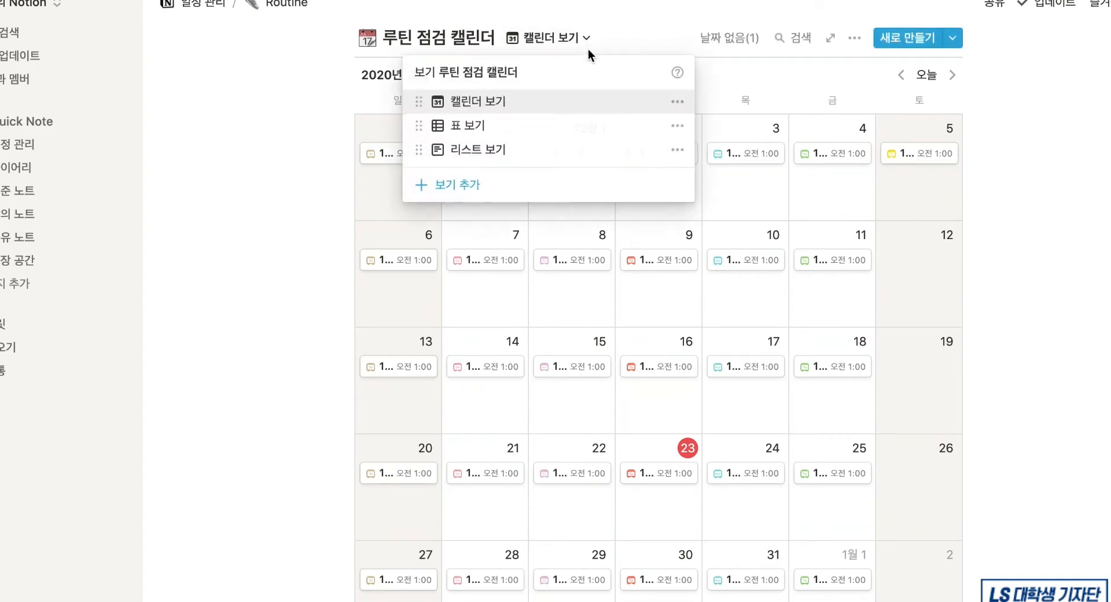
pyautogui.click(472, 128)
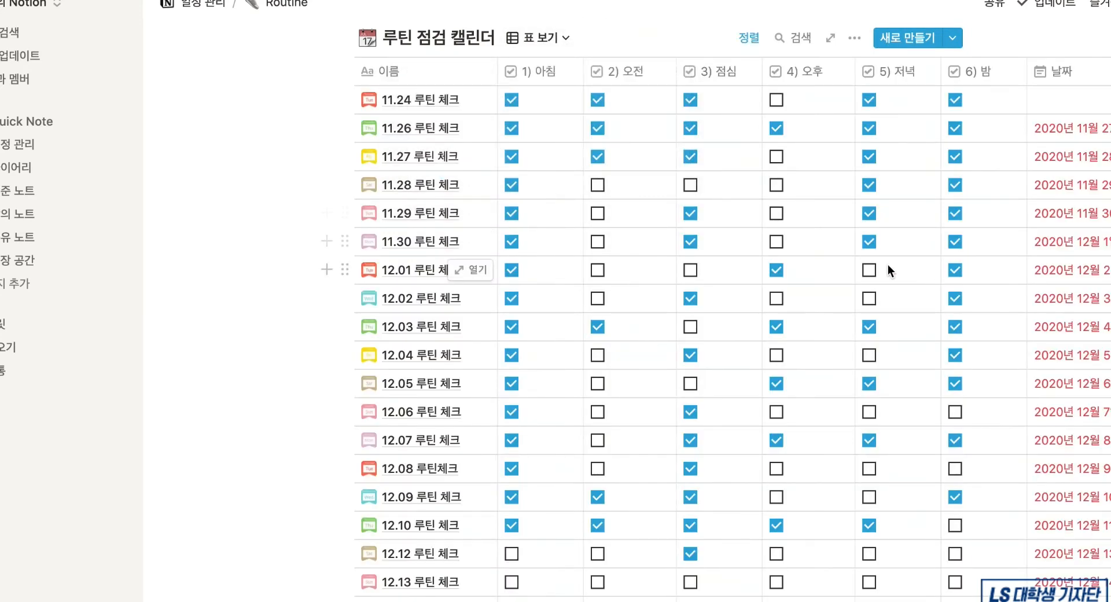
pyautogui.scroll(-5, 887, 265)
pyautogui.scroll(4, 887, 263)
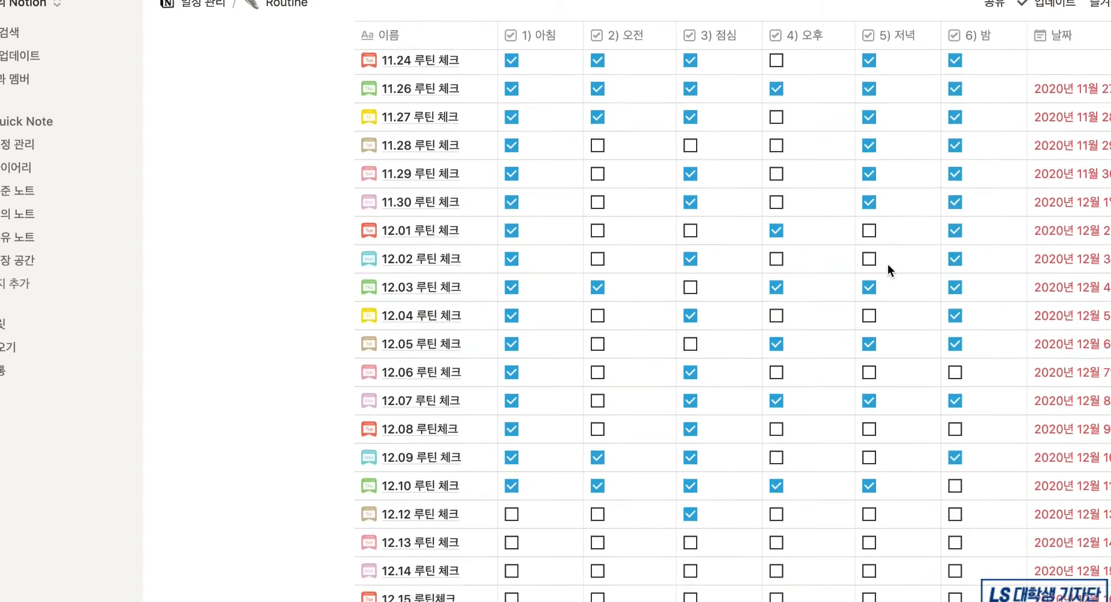
pyautogui.scroll(-5, 888, 263)
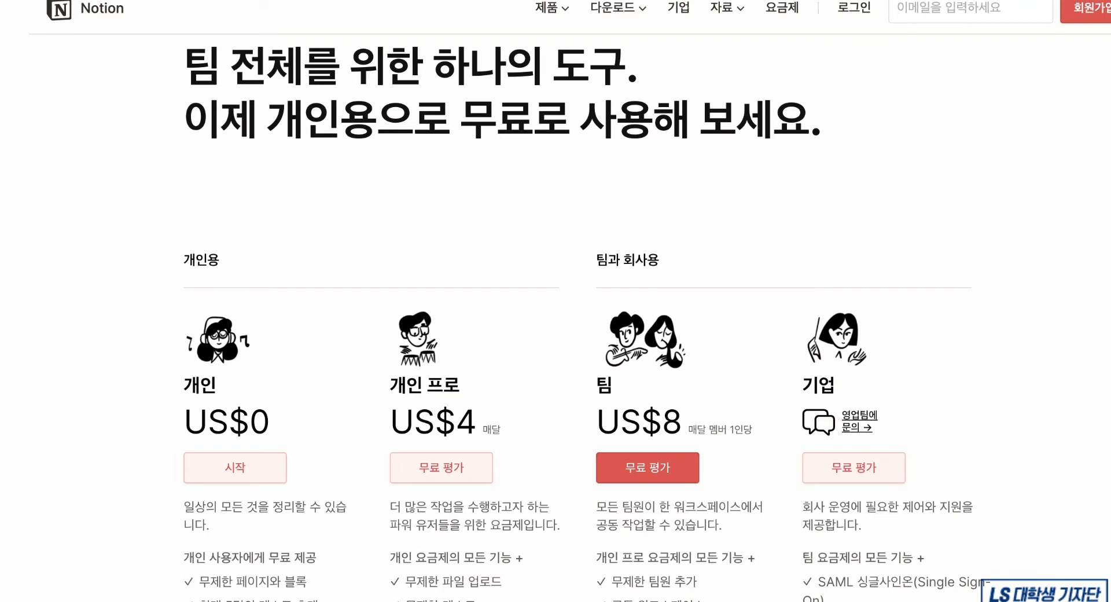
# - Highlight 페이지와 블록 in the free plan, then 무제한 파일 업로드 and the US$4 Pro price
pyautogui.scroll(-3, 556, 318)
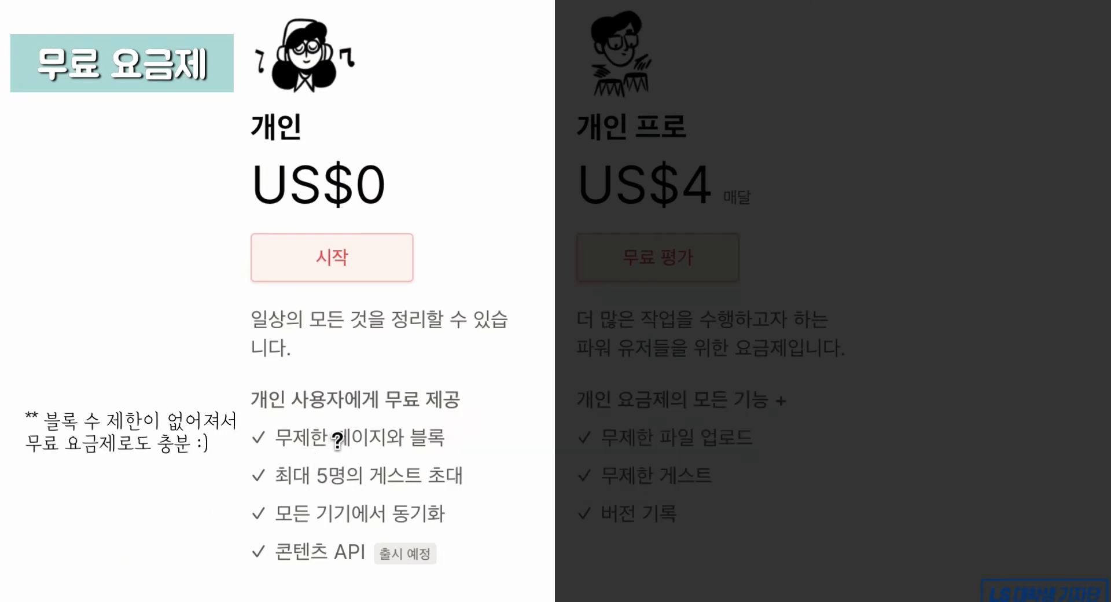
pyautogui.moveTo(340, 439); pyautogui.dragTo(446, 438)
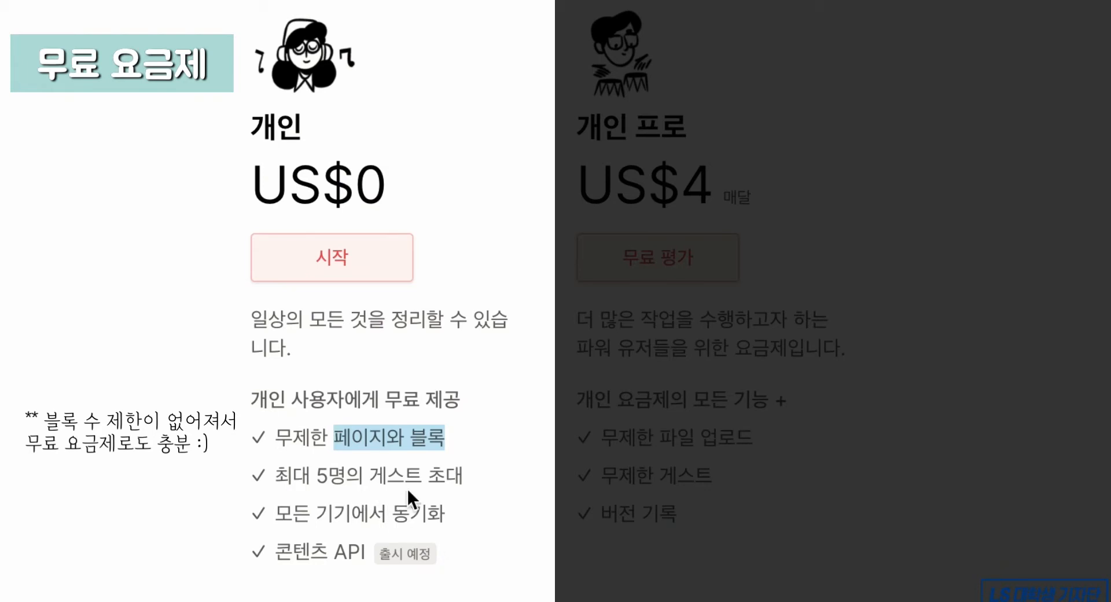
pyautogui.click(429, 478)
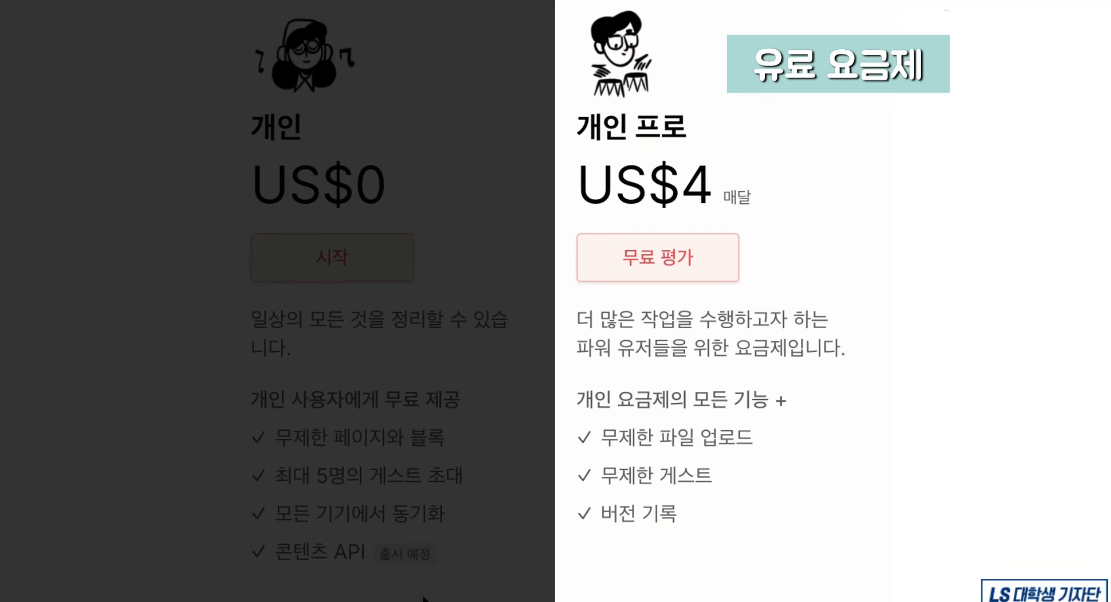
pyautogui.moveTo(602, 436); pyautogui.dragTo(765, 441)
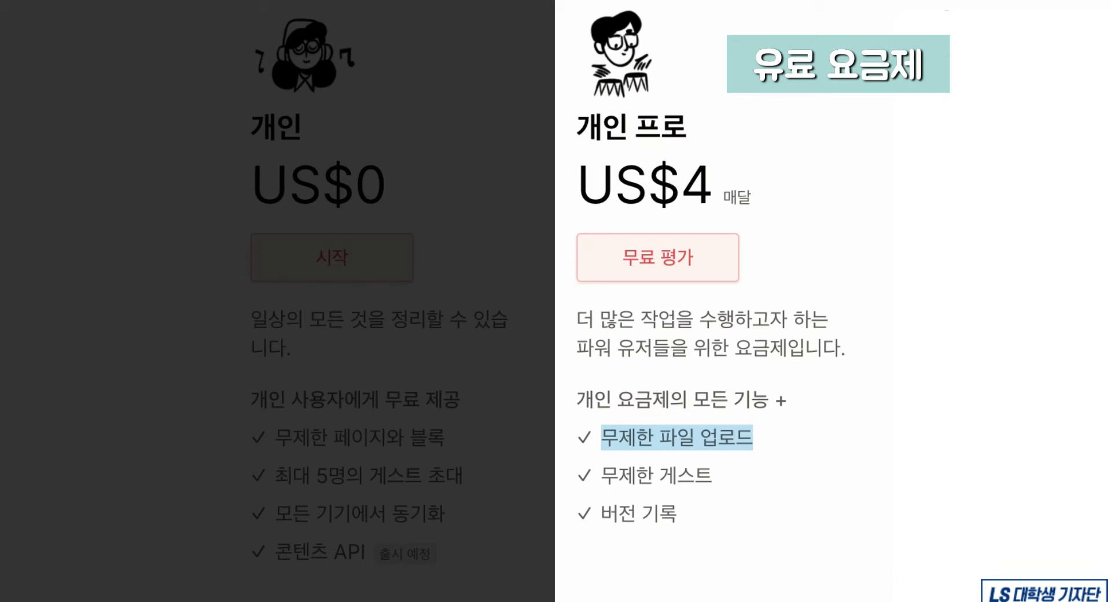
pyautogui.click(687, 103)
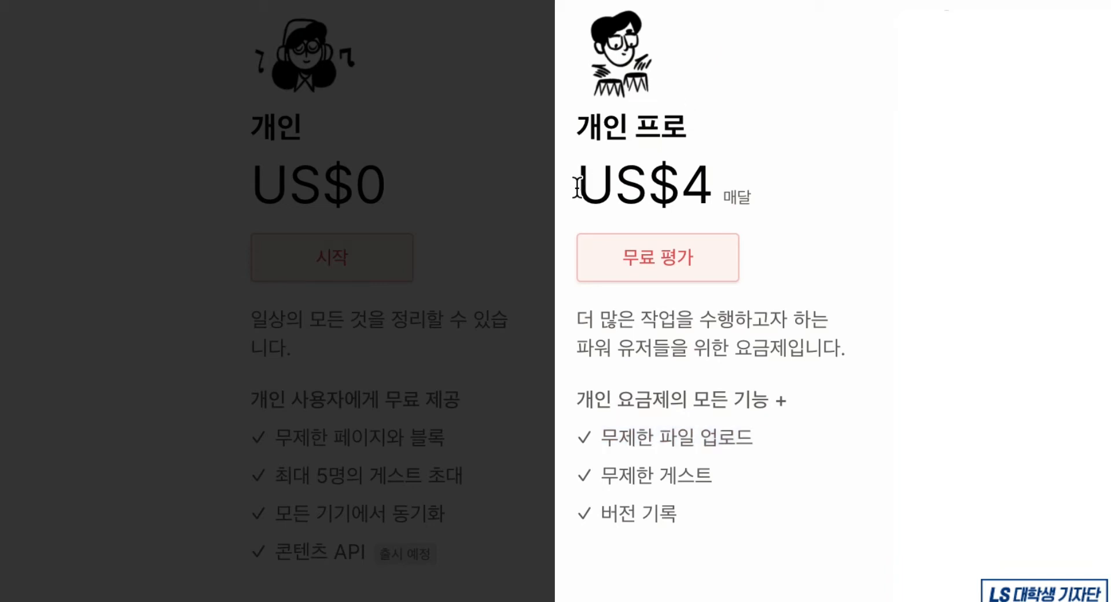
pyautogui.moveTo(578, 181); pyautogui.dragTo(717, 175)
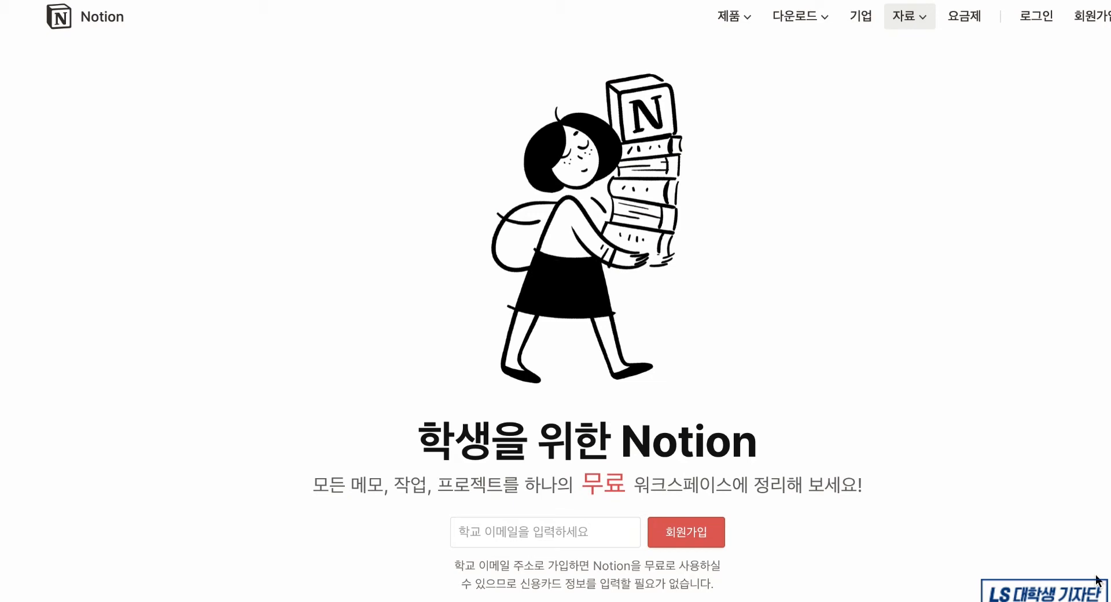
# - Browse the student page's template examples and select the school e-mail field
pyautogui.scroll(-3, 1081, 580)
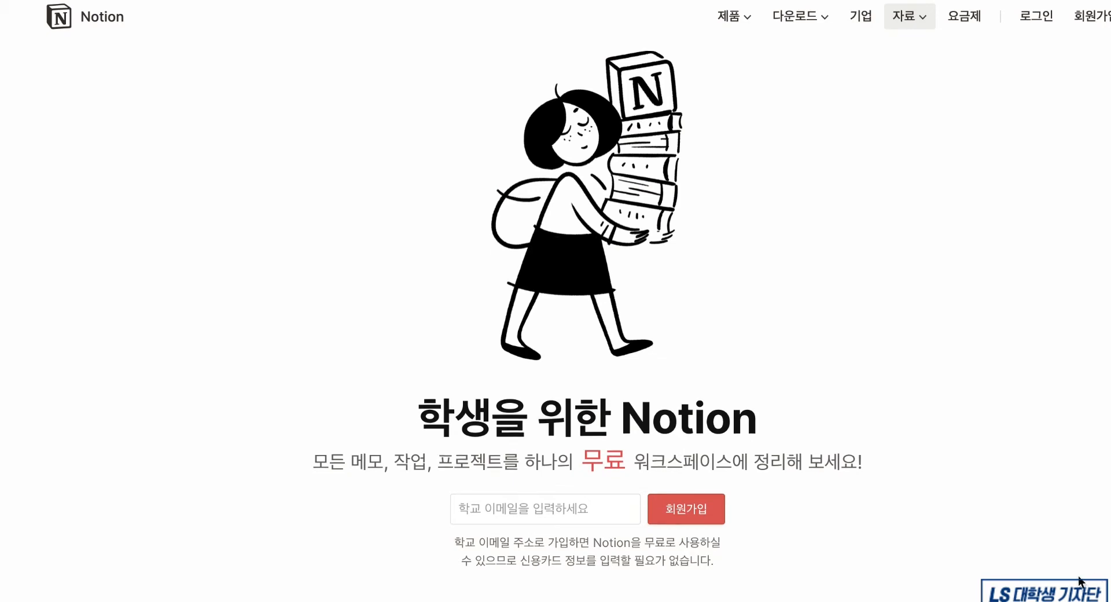
pyautogui.scroll(-3, 1078, 576)
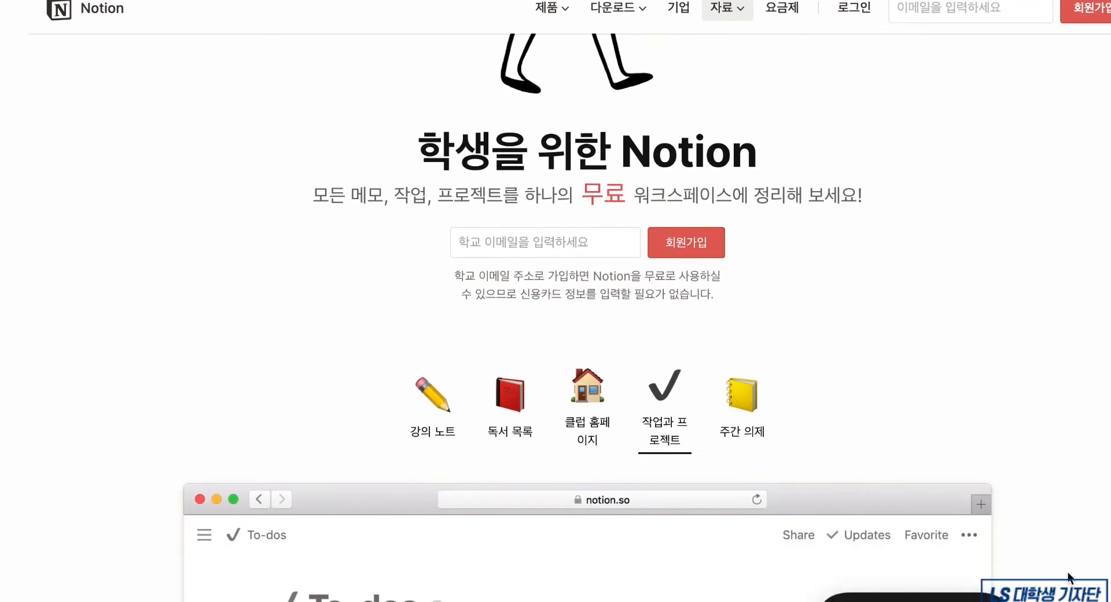
pyautogui.click(527, 238)
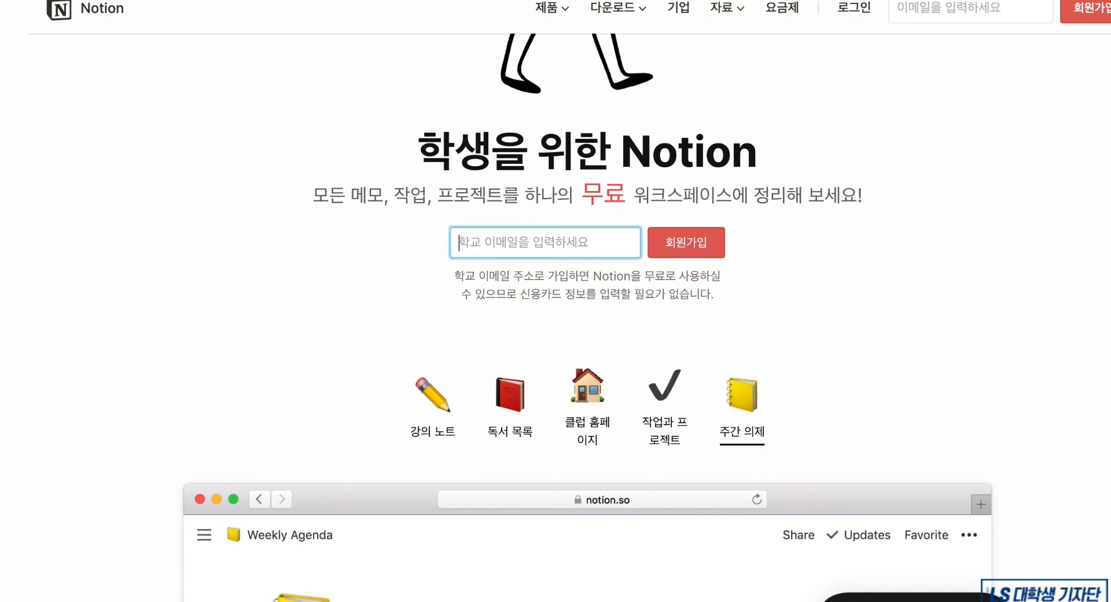
pyautogui.scroll(4, 587, 315)
pyautogui.scroll(-8, 587, 315)
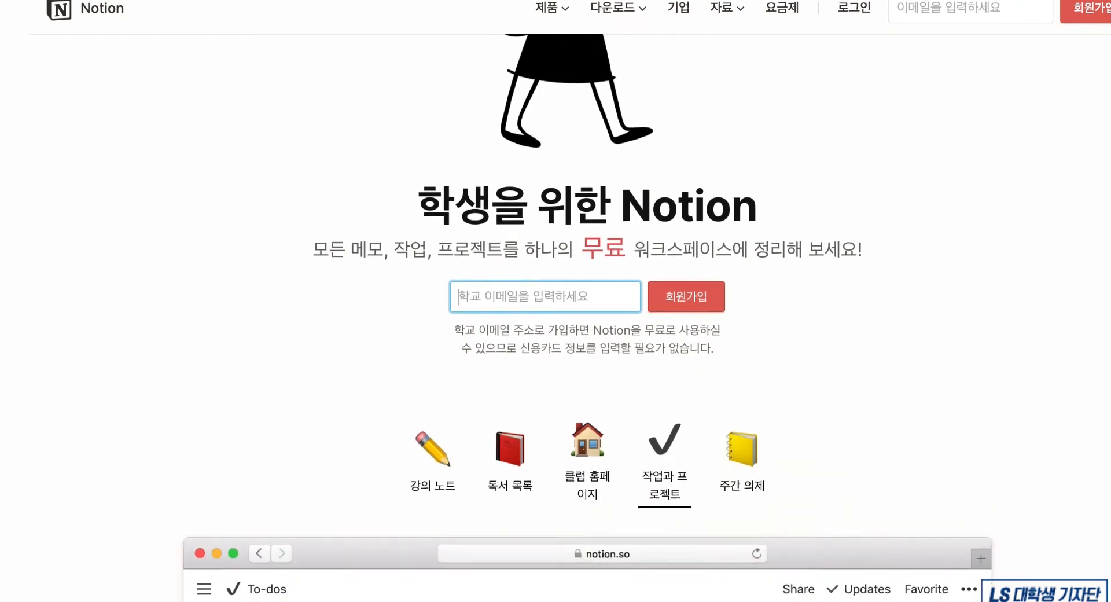
pyautogui.scroll(-3, 587, 315)
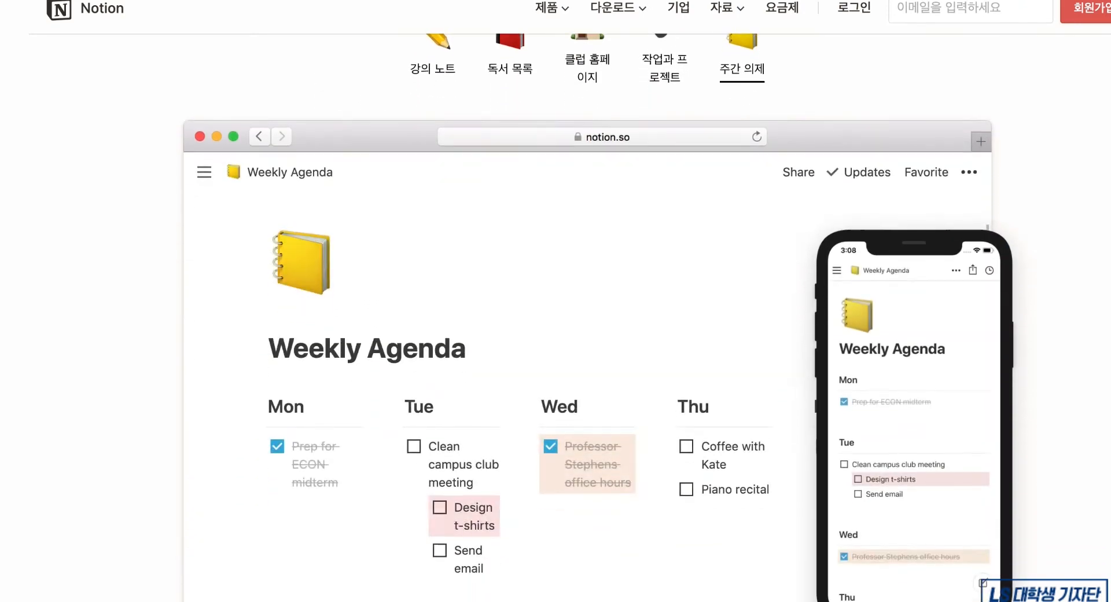
pyautogui.scroll(1, 587, 315)
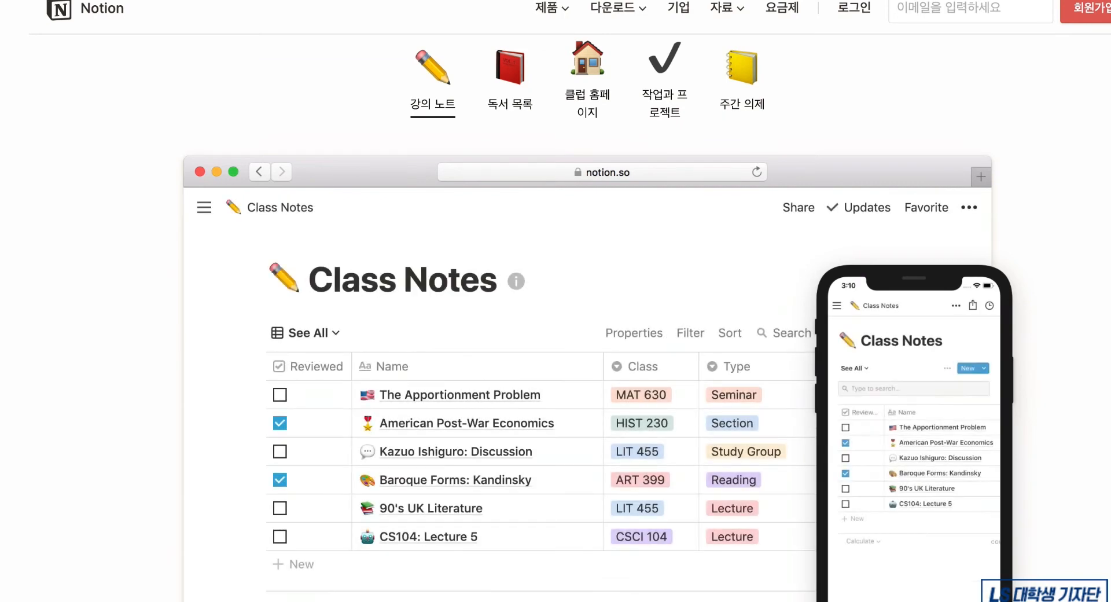
pyautogui.scroll(-12, 588, 315)
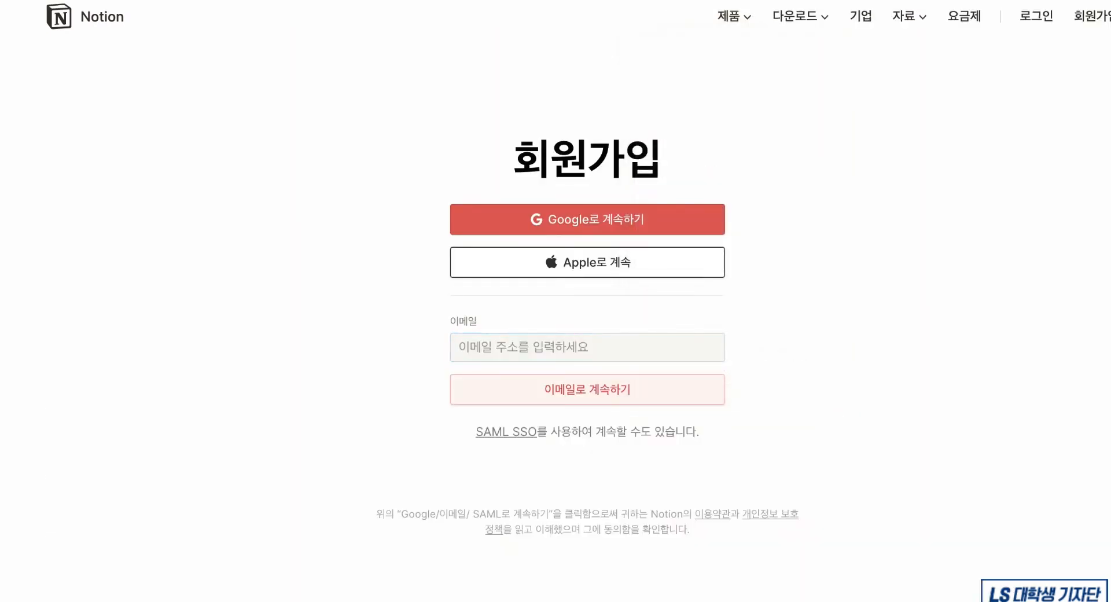
# - Enter a school e-mail address to sign up, then begin typing the new page's title
pyautogui.click(658, 234)
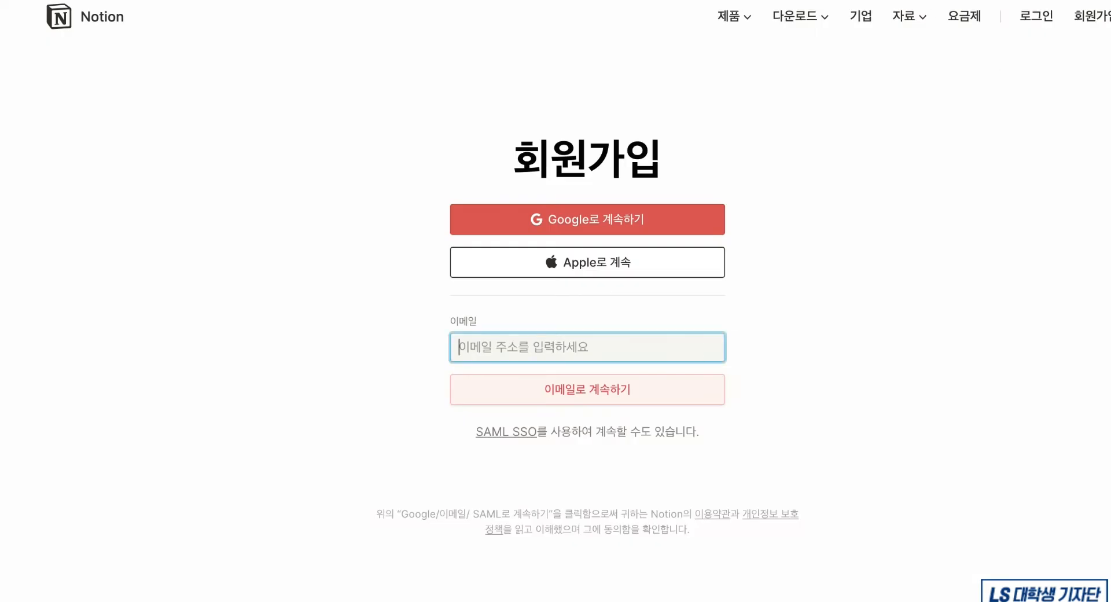
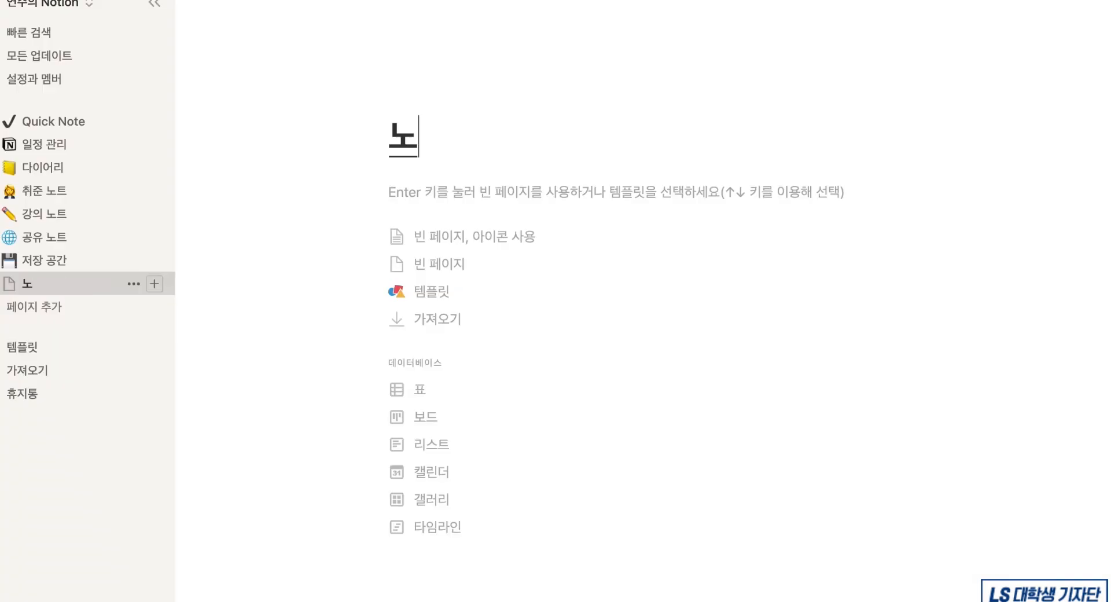
pyautogui.write('션...너무 얼')
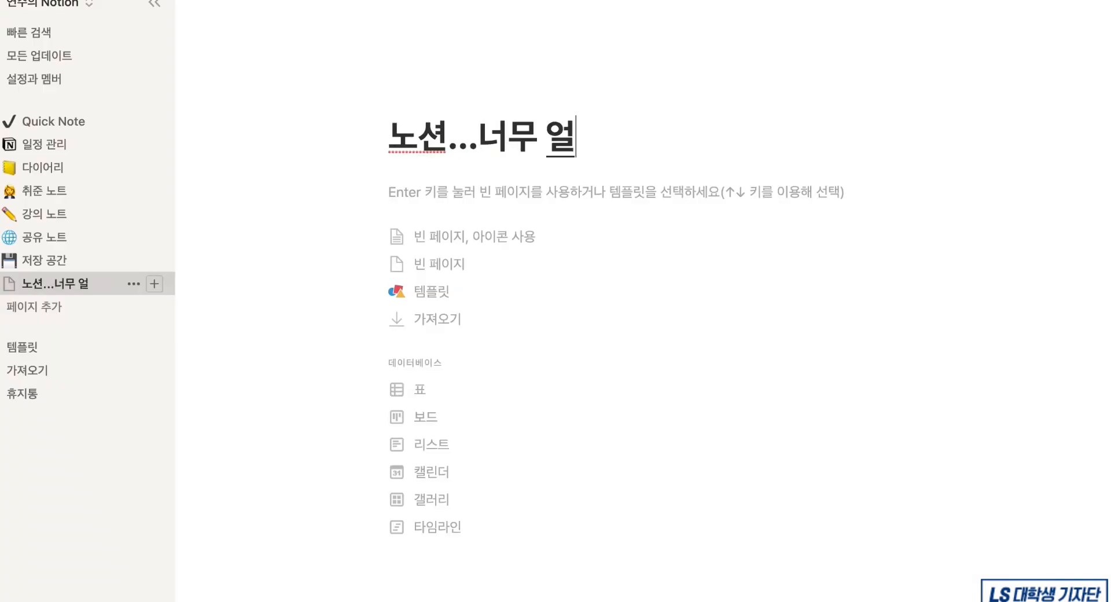
pyautogui.press('BackSpace')
pyautogui.write('어렵다....')
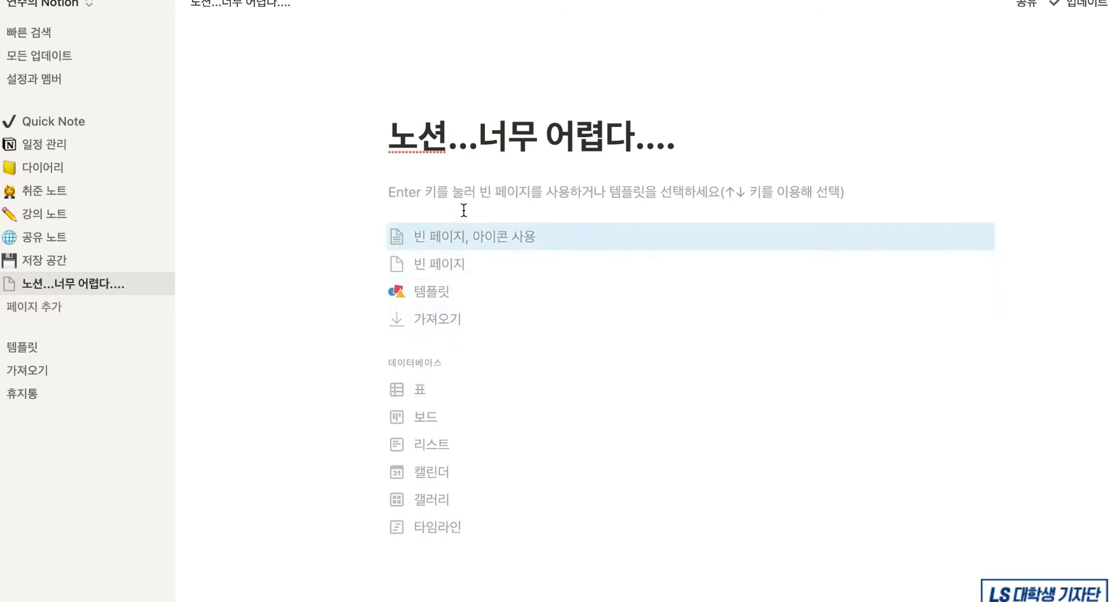
# - Complete the title and add body lines '뭘 해야하지..?' and '도와주세요ㅠㅠㅠ'
pyautogui.press('Return')
pyautogui.write('뭘 해야')
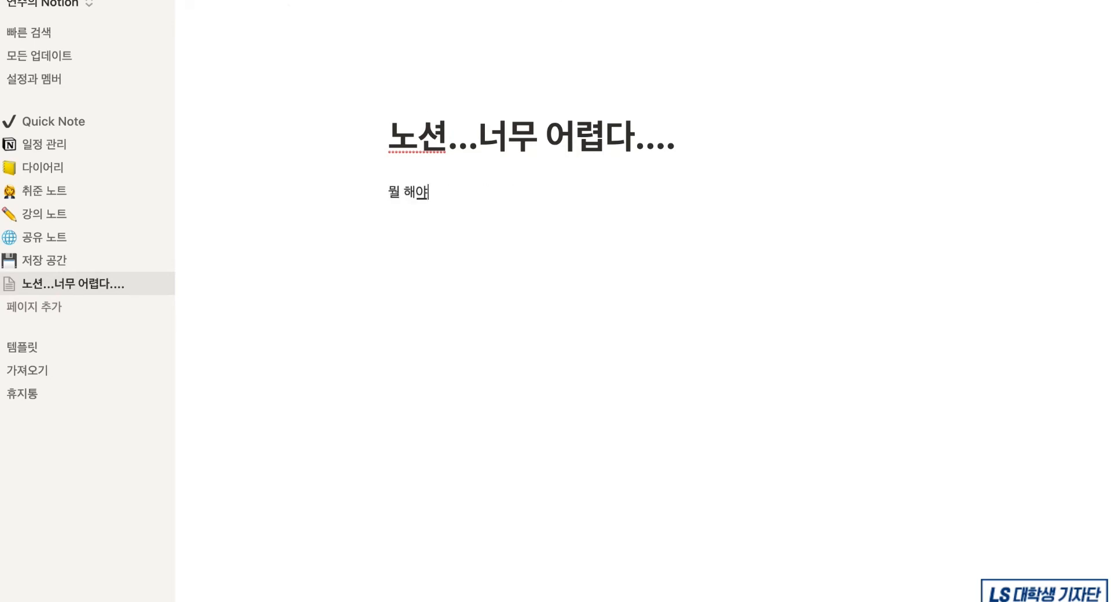
pyautogui.write('하지..?')
pyautogui.press('Return')
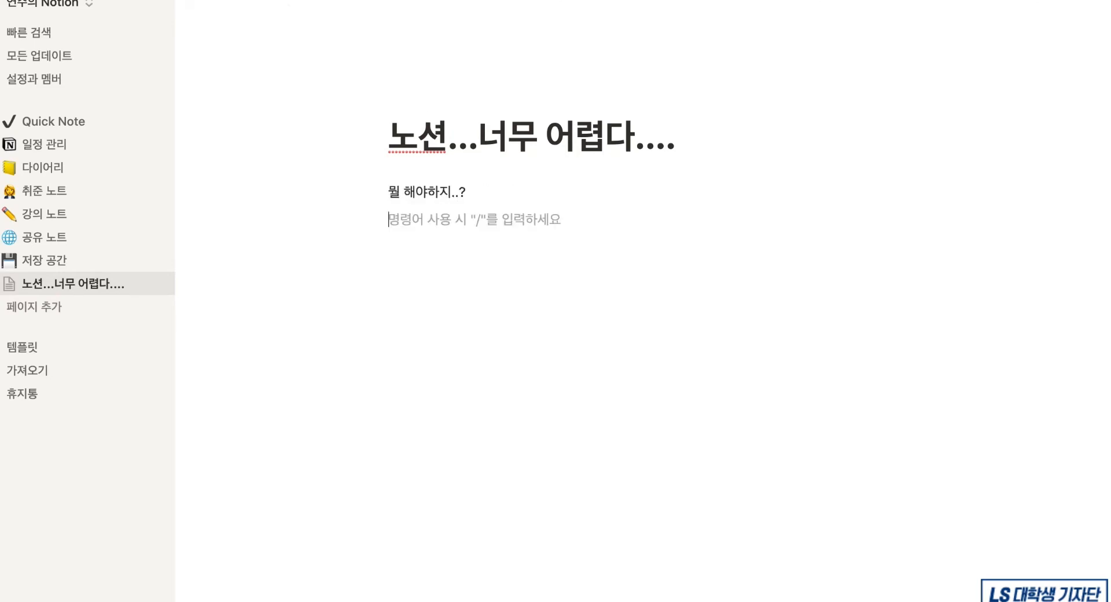
pyautogui.write('도와주세요ㅠㅠ')
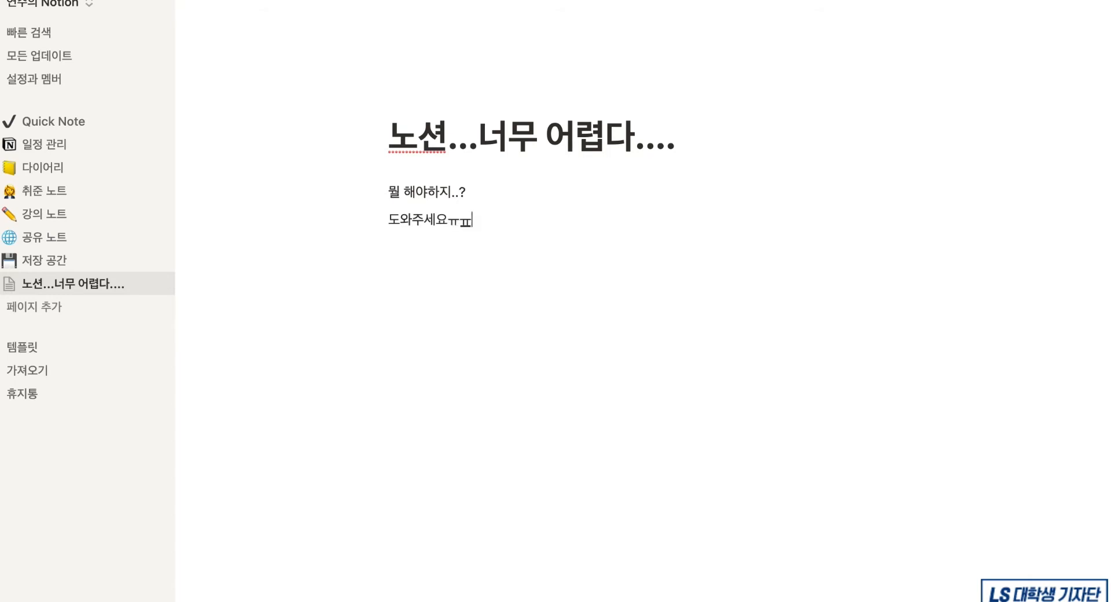
pyautogui.write('ㅠ')
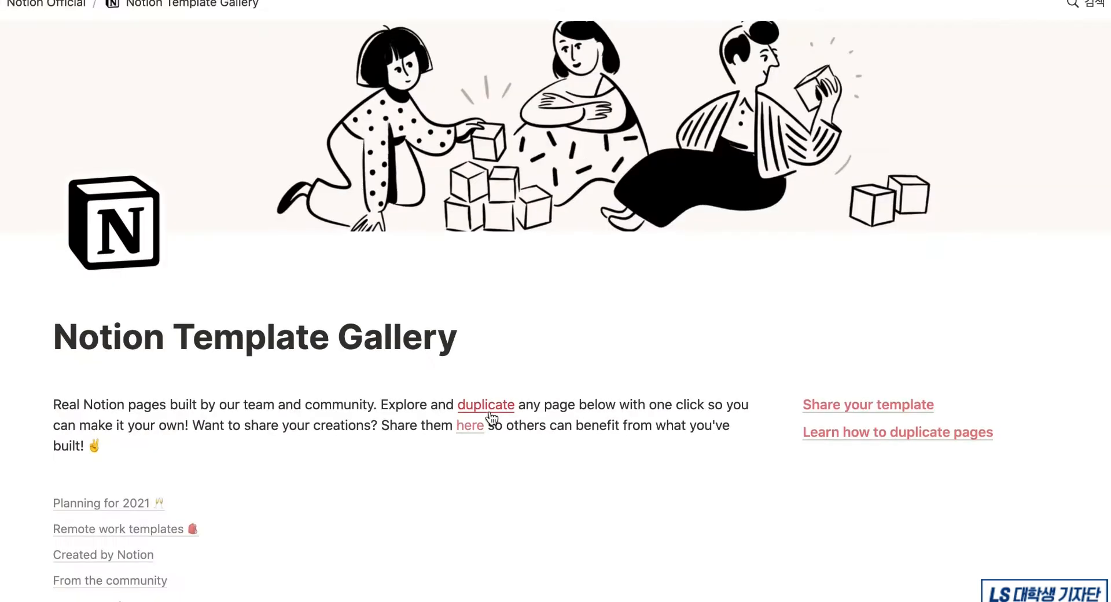
# - Preview the Remote one-on-one template from the gallery and open it as a full page
pyautogui.scroll(-5, 492, 419)
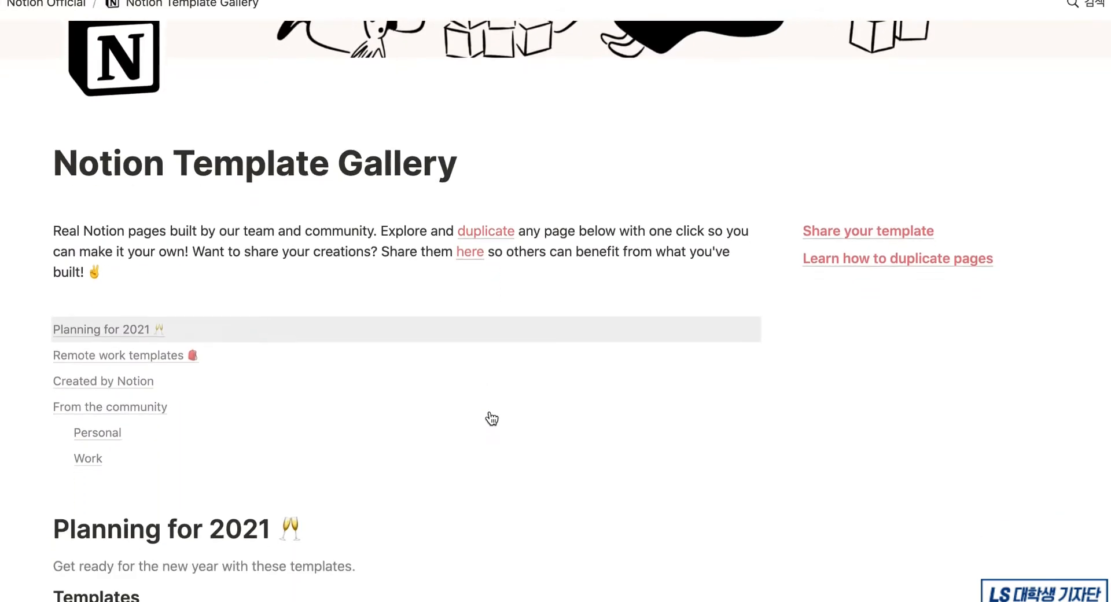
pyautogui.scroll(-15, 491, 419)
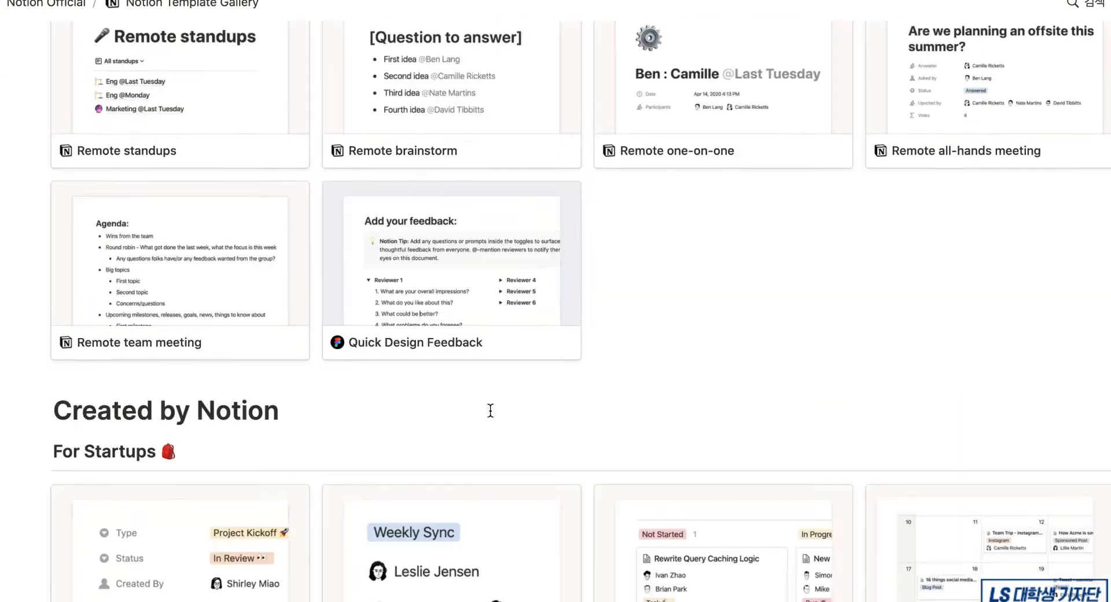
pyautogui.scroll(3, 490, 411)
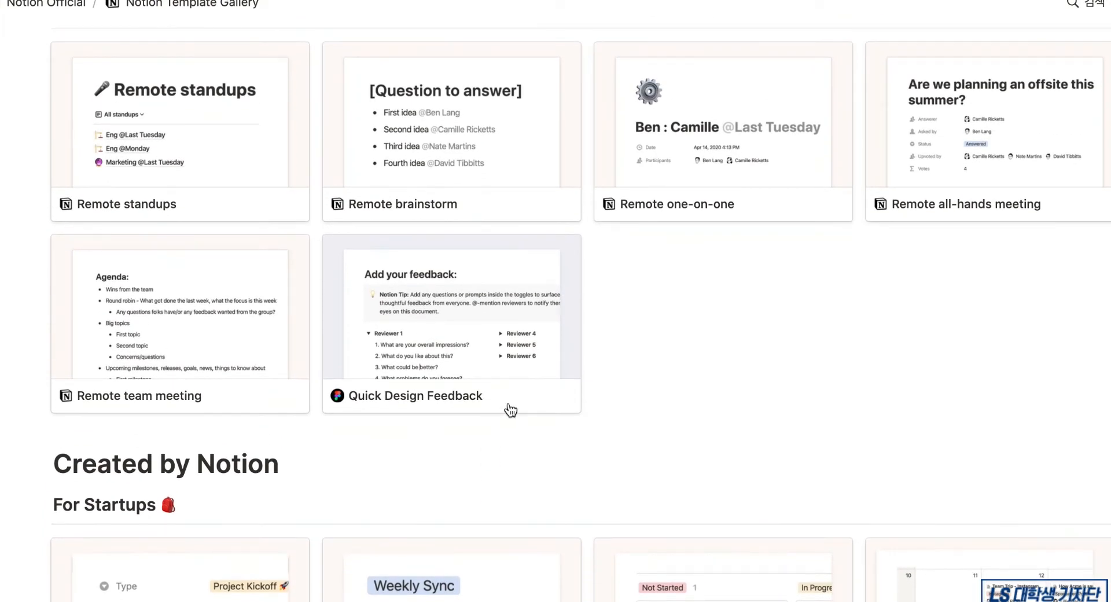
pyautogui.click(815, 131)
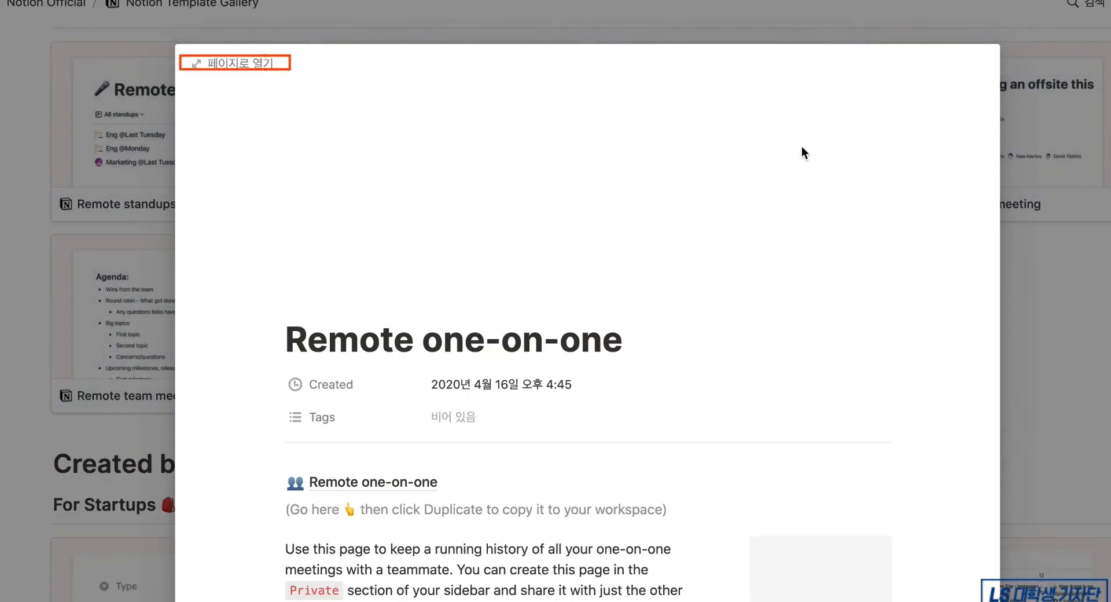
pyautogui.click(276, 65)
pyautogui.scroll(-1, 797, 195)
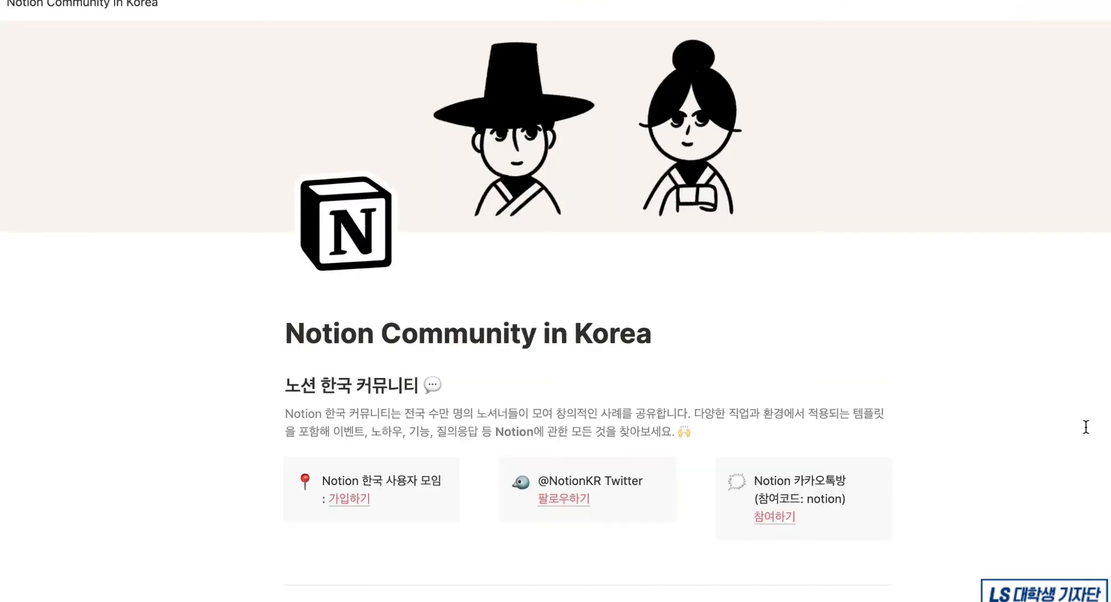
pyautogui.scroll(-15, 1085, 427)
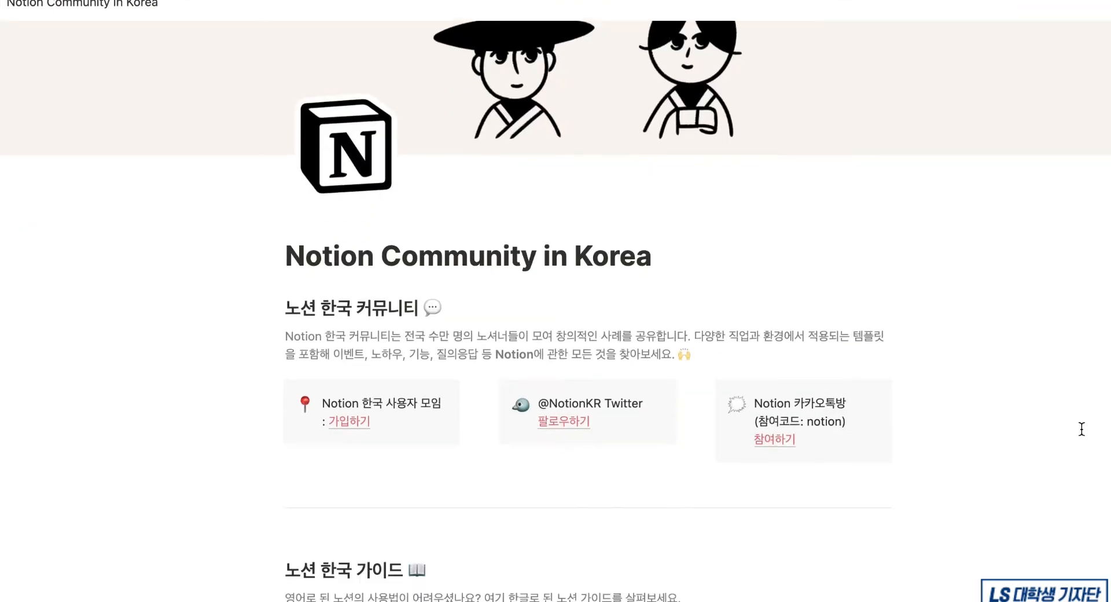
# - Follow the 템플릿 갤러리 link under the 템플릿 heading on Notion Community in Korea
pyautogui.scroll(-15, 1081, 428)
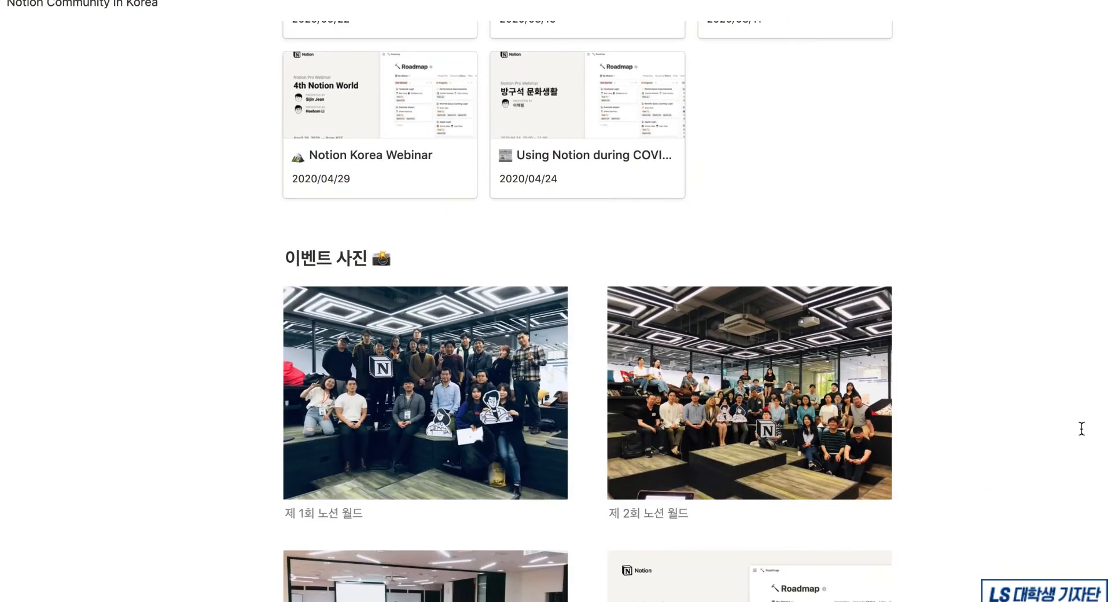
pyautogui.scroll(10, 1082, 426)
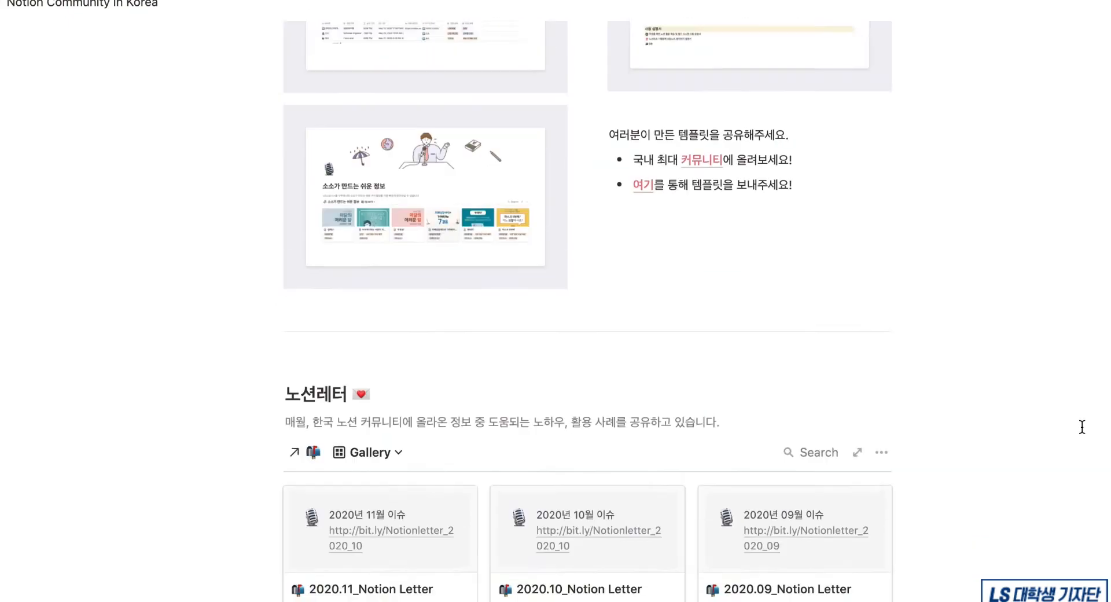
pyautogui.scroll(-3, 1082, 426)
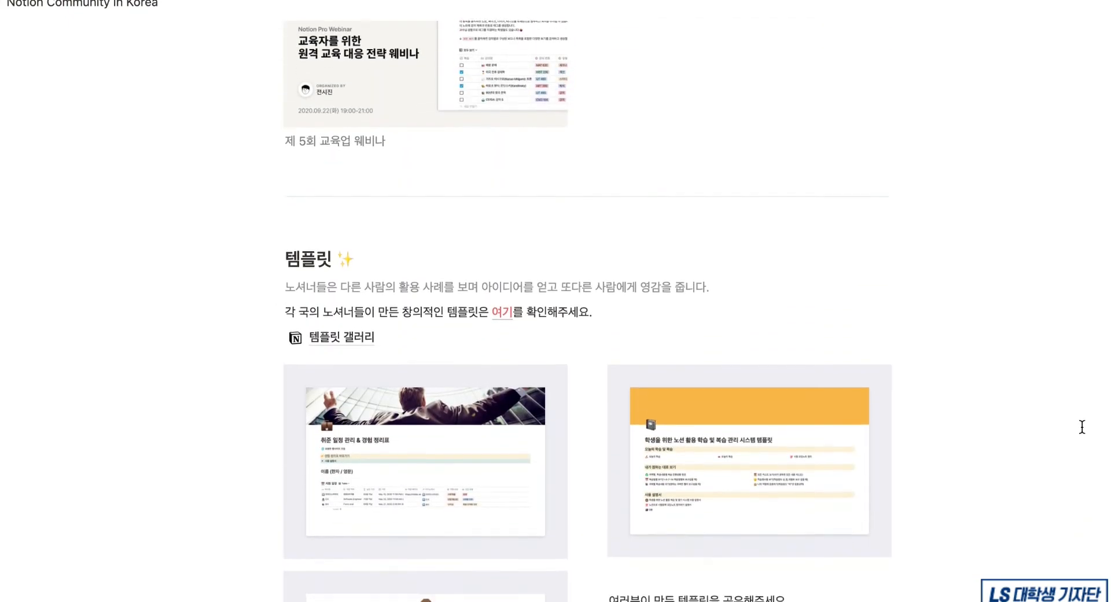
pyautogui.scroll(-1, 347, 189)
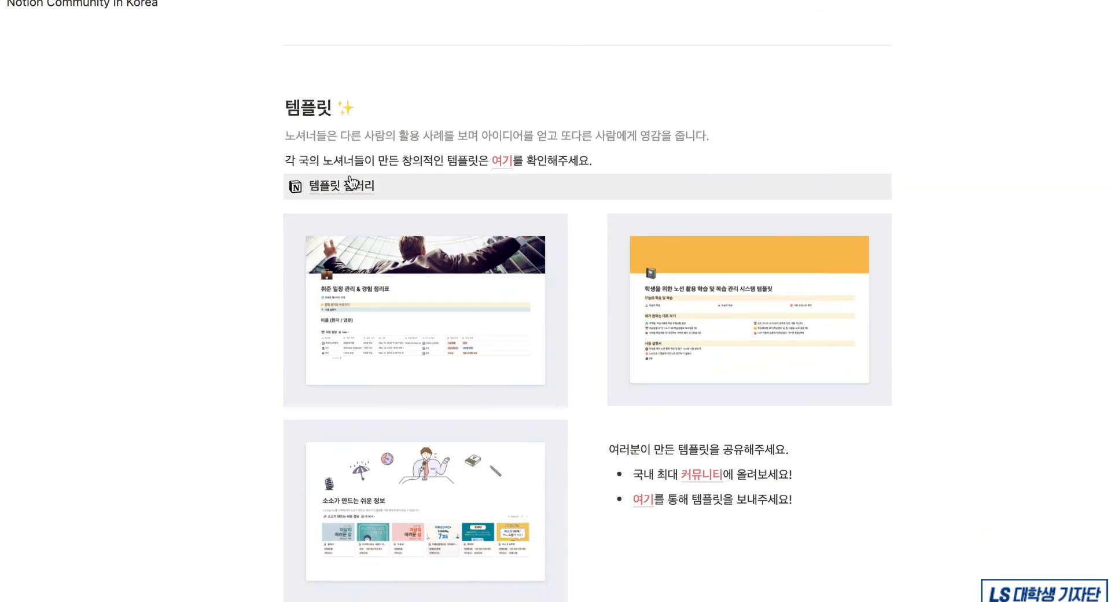
pyautogui.click(350, 184)
pyautogui.scroll(-2, 446, 420)
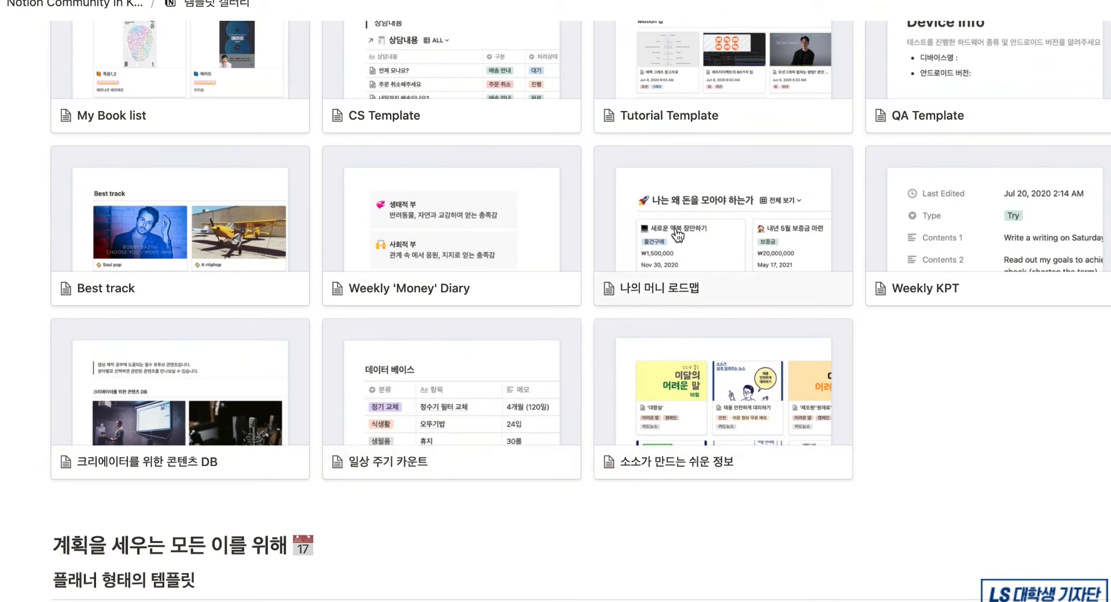
# - Preview the 나의 머니 로드맵 template and open it as a full page
pyautogui.click(681, 279)
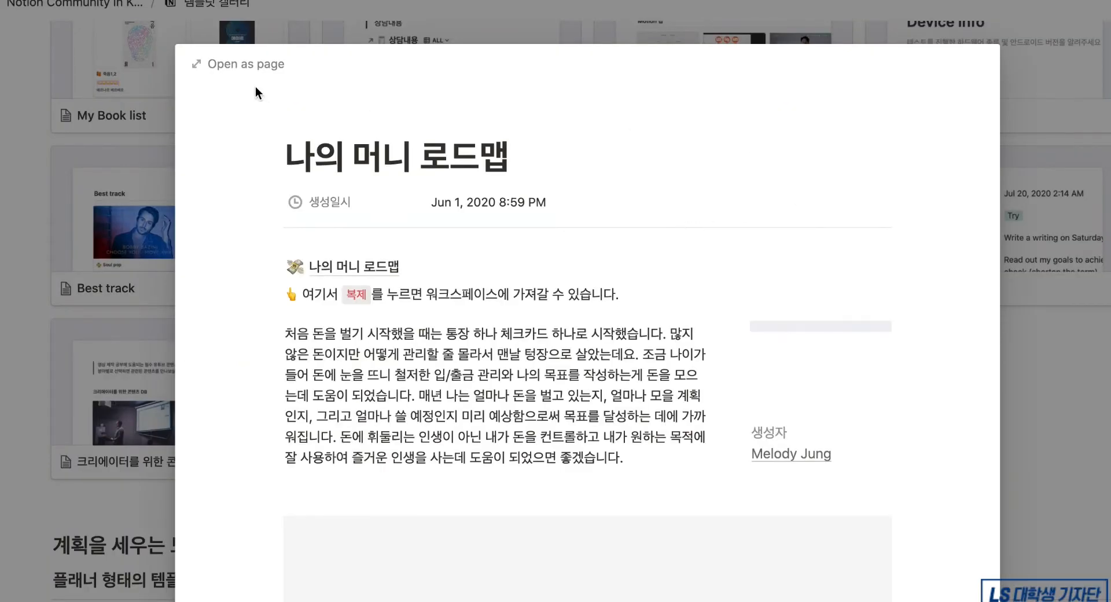
pyautogui.click(258, 65)
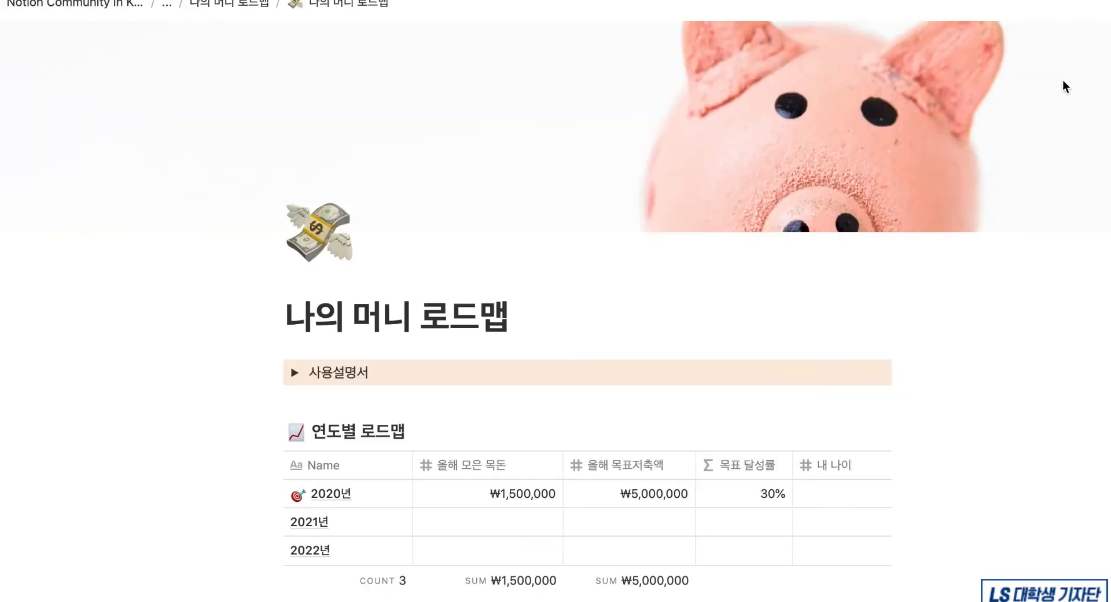
pyautogui.scroll(-10, 722, 358)
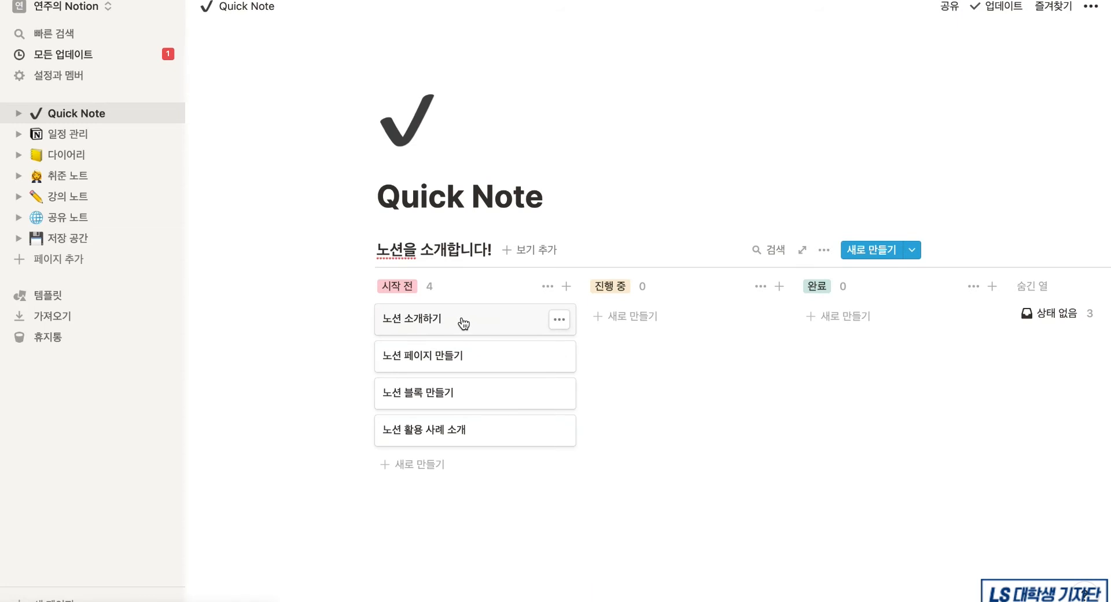
# - Move the 노션 소개하기 card to 완료 and 노션 페이지 만들기 to 진행 중
pyautogui.moveTo(463, 323); pyautogui.dragTo(866, 320)
pyautogui.moveTo(518, 322); pyautogui.dragTo(674, 322)
pyautogui.click(678, 513)
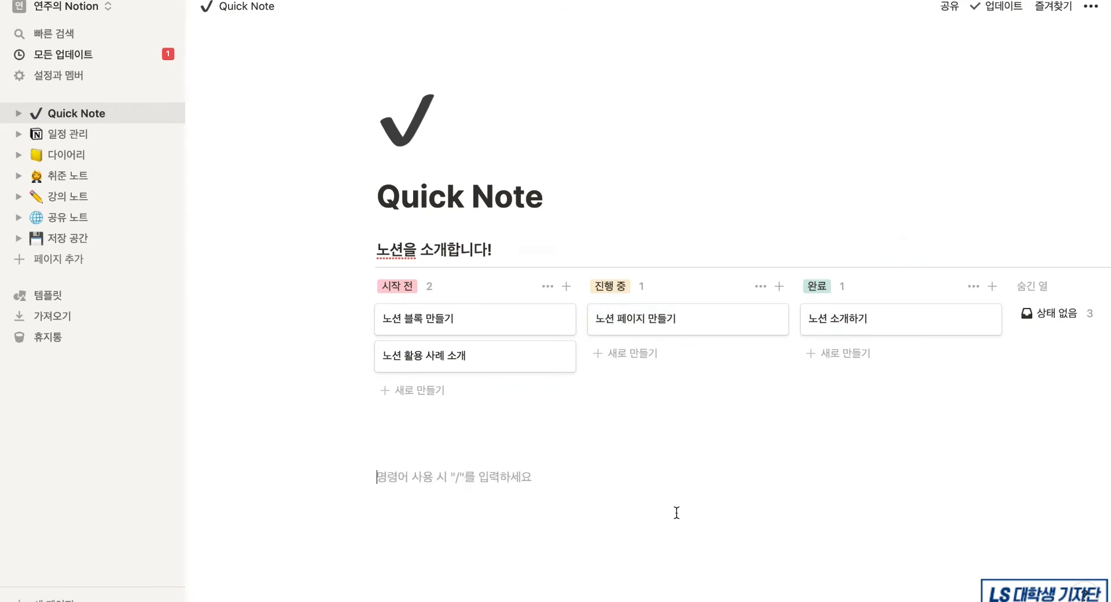
# - Add a new blank page from the sidebar and title it '우당탕탕 노션 시작기'
pyautogui.click(67, 270)
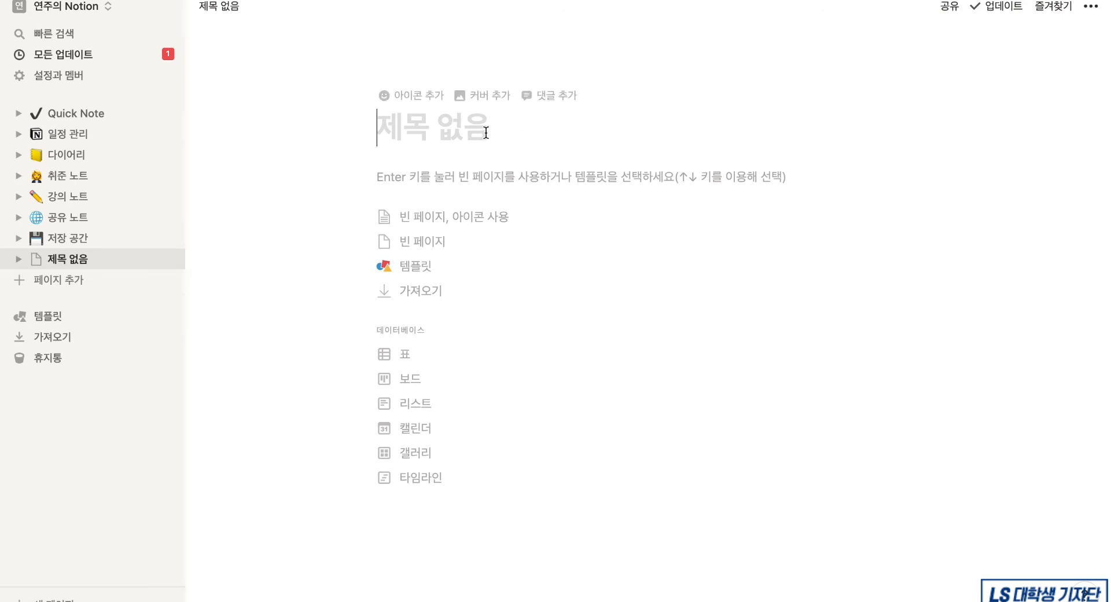
pyautogui.write('우당탕ㅌ')
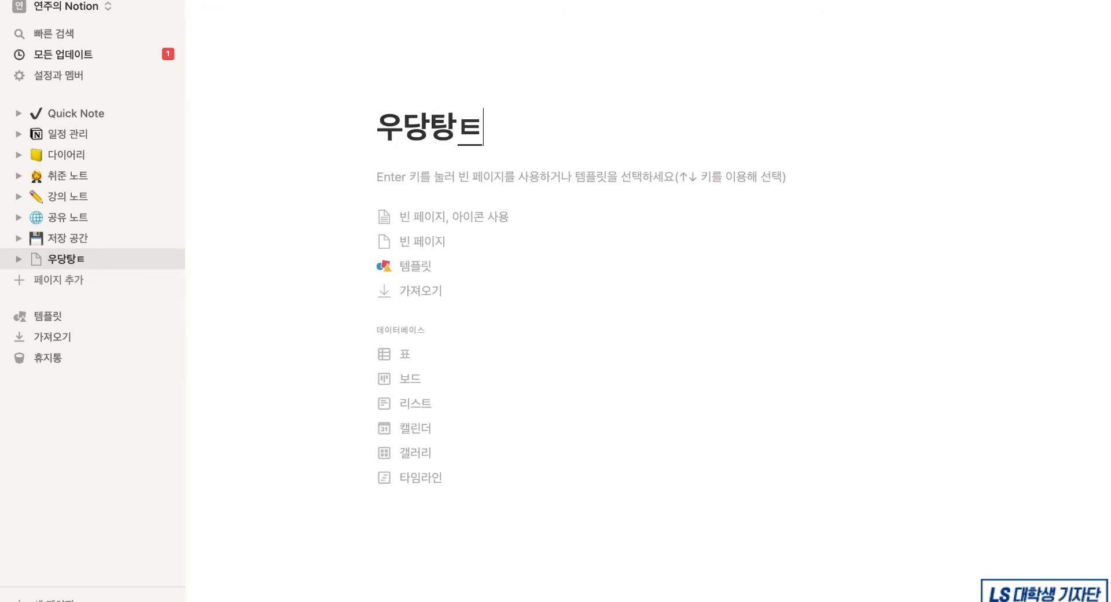
pyautogui.press('BackSpace')
pyautogui.write('탕 노션 시작기')
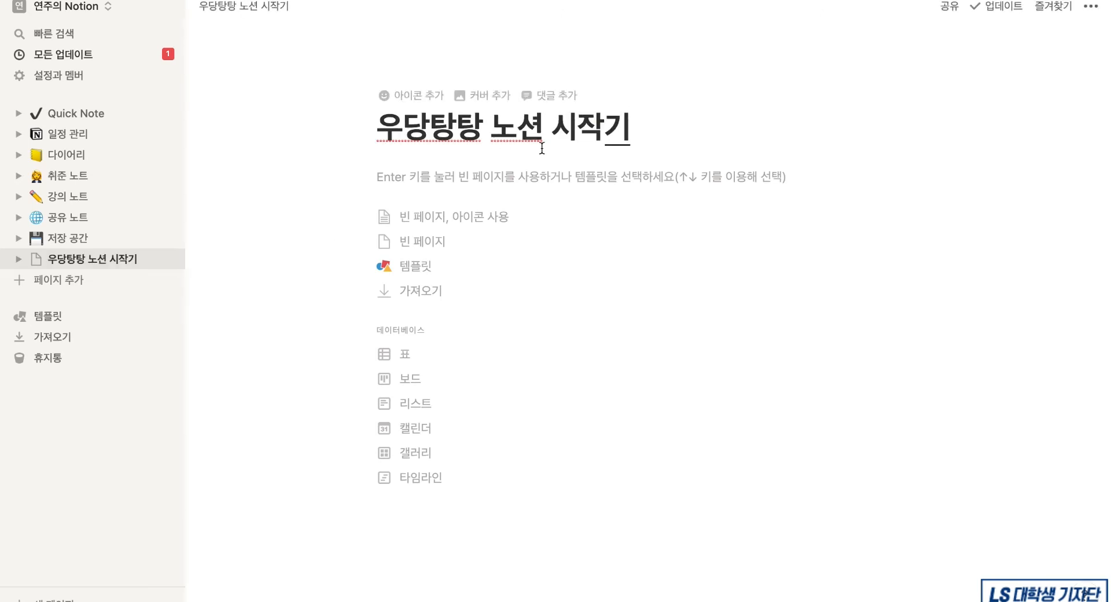
# - Add a page icon, cycle through random emojis, then set the blue heart found by searching '하트'
pyautogui.click(413, 103)
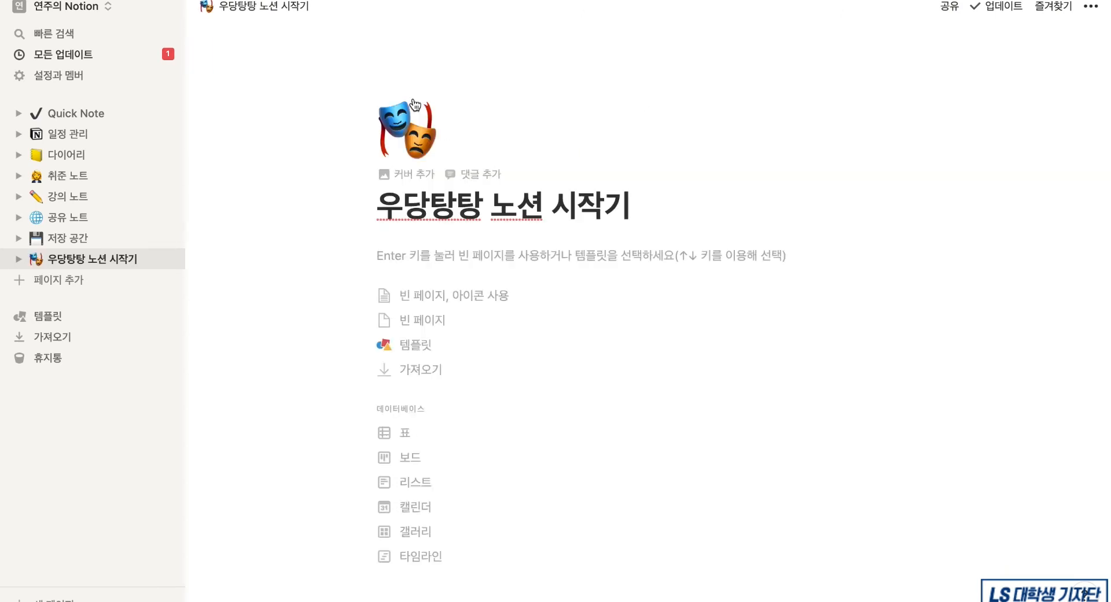
pyautogui.click(413, 154)
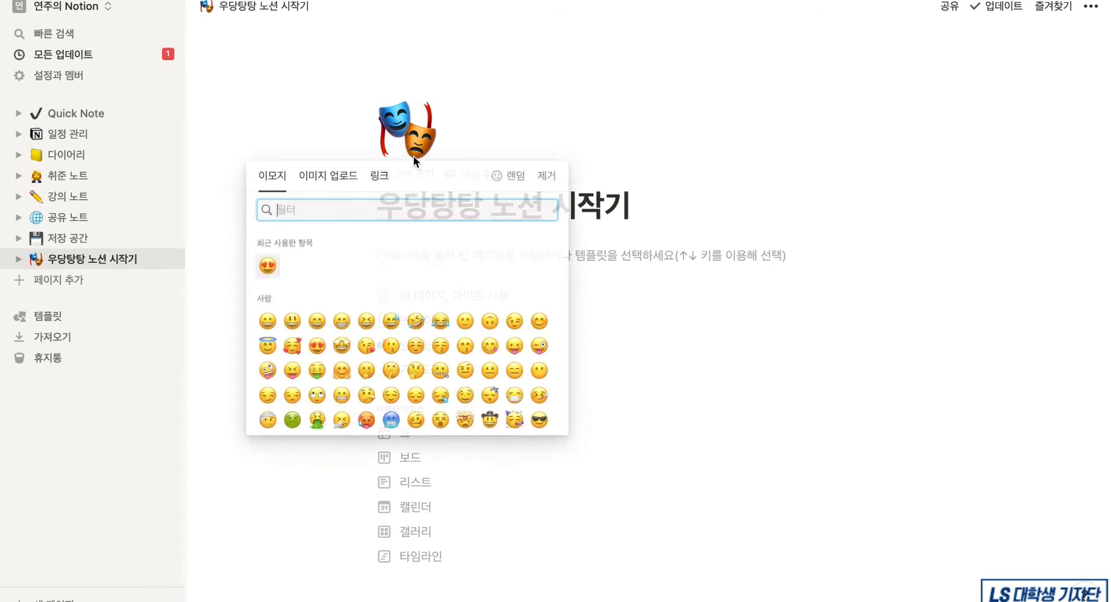
pyautogui.click(517, 187)
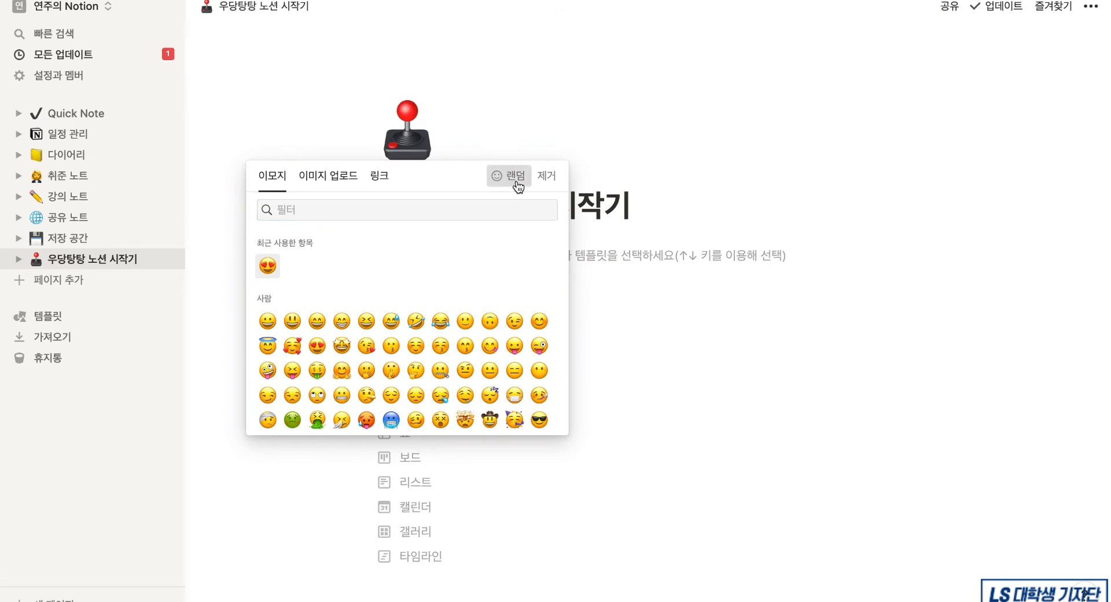
pyautogui.click(517, 187)
pyautogui.click(517, 187)
pyautogui.click(518, 187)
pyautogui.click(516, 187)
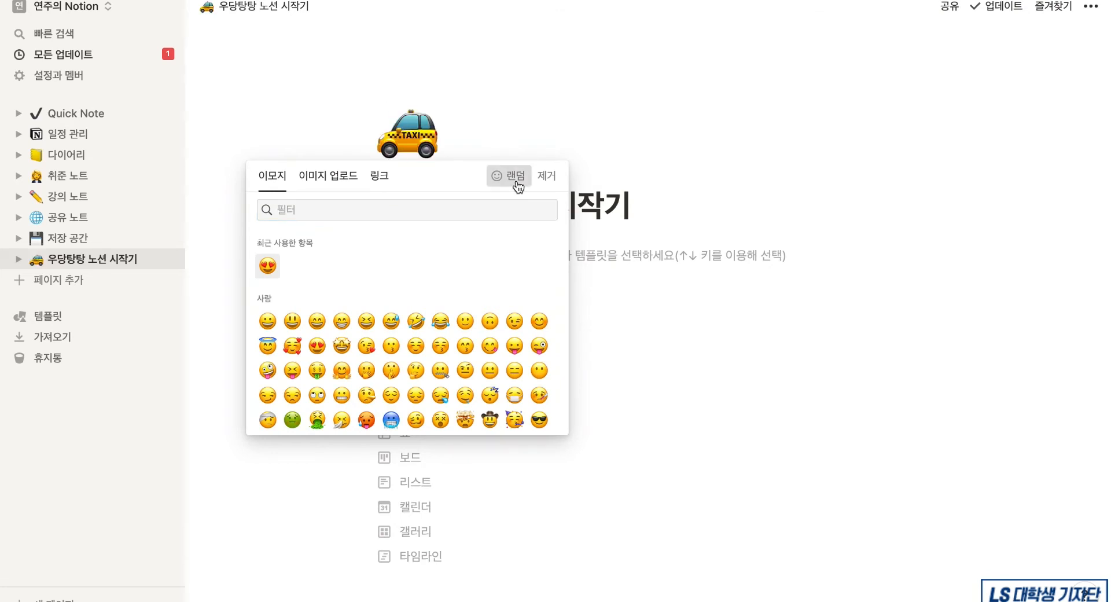
pyautogui.click(517, 187)
pyautogui.click(516, 186)
pyautogui.click(487, 212)
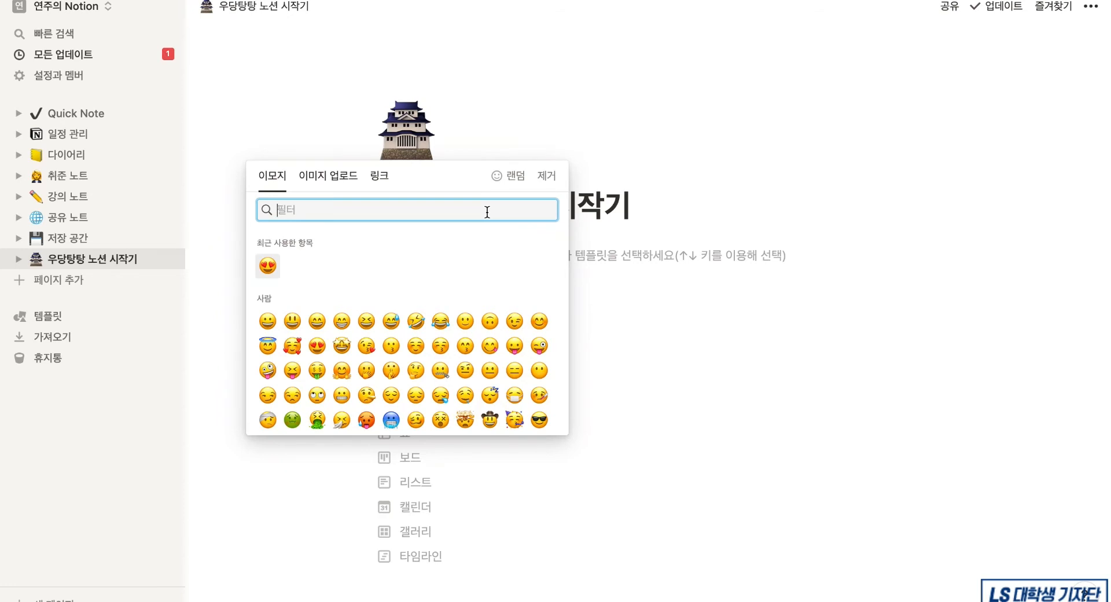
pyautogui.write('하트')
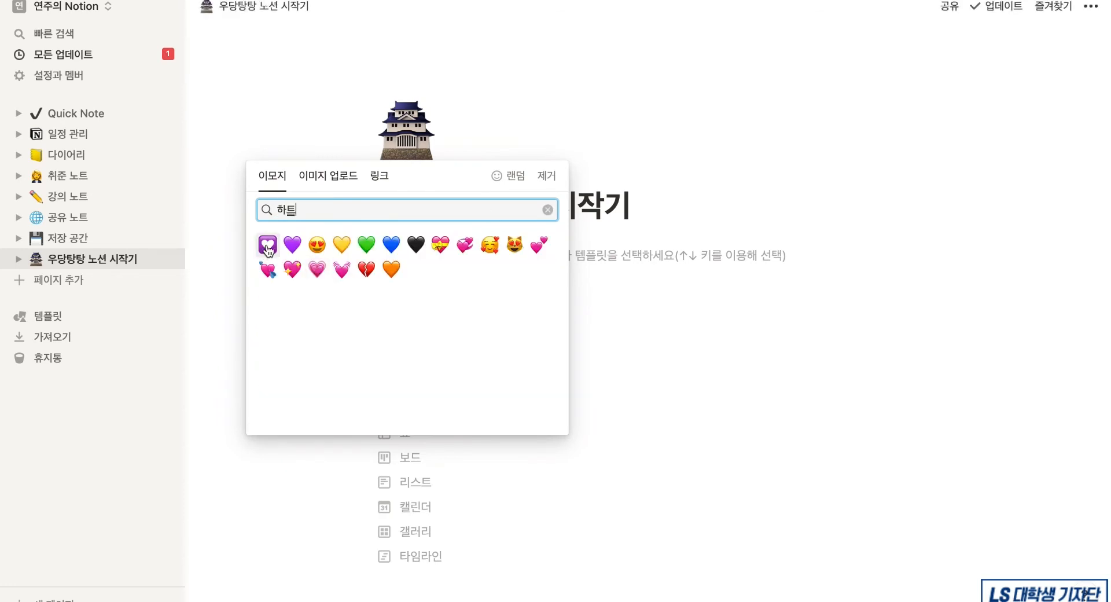
pyautogui.click(390, 245)
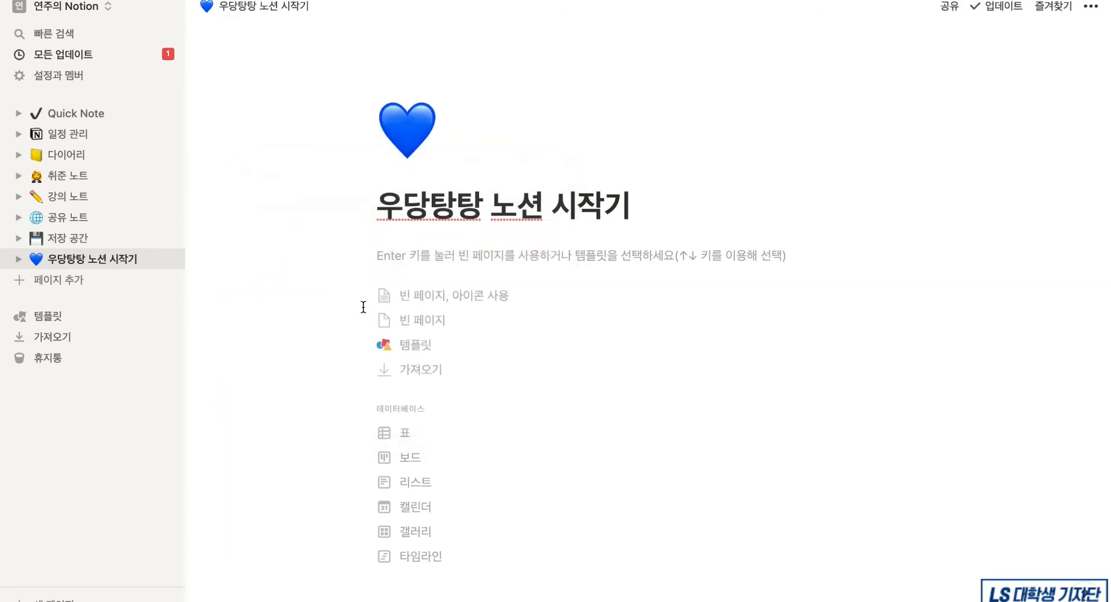
# - Replace the page icon with the uploaded image 엘로.png
pyautogui.click(417, 144)
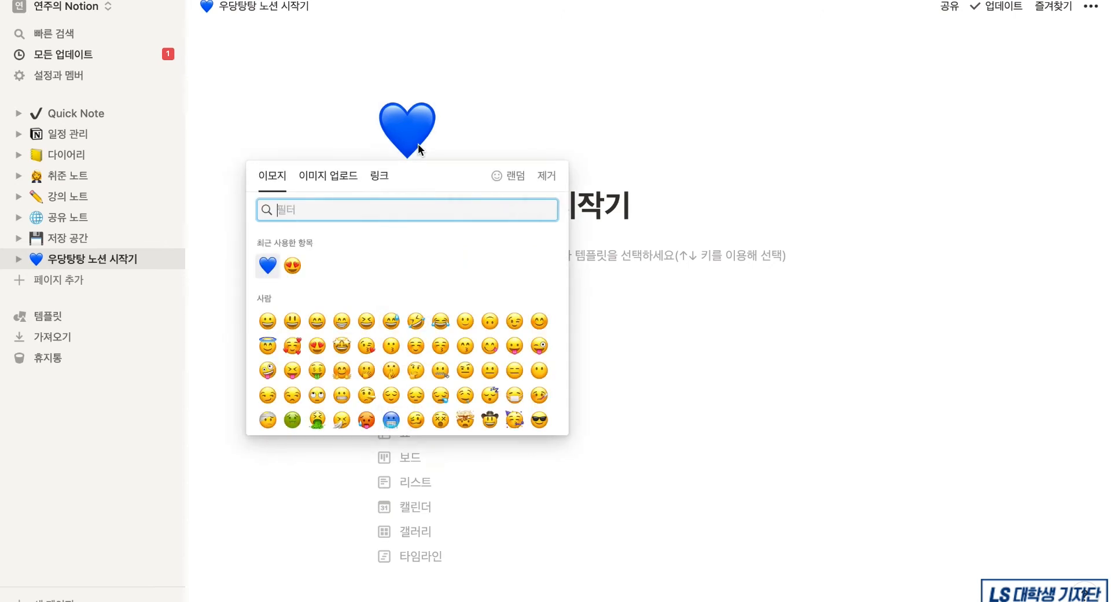
pyautogui.click(354, 181)
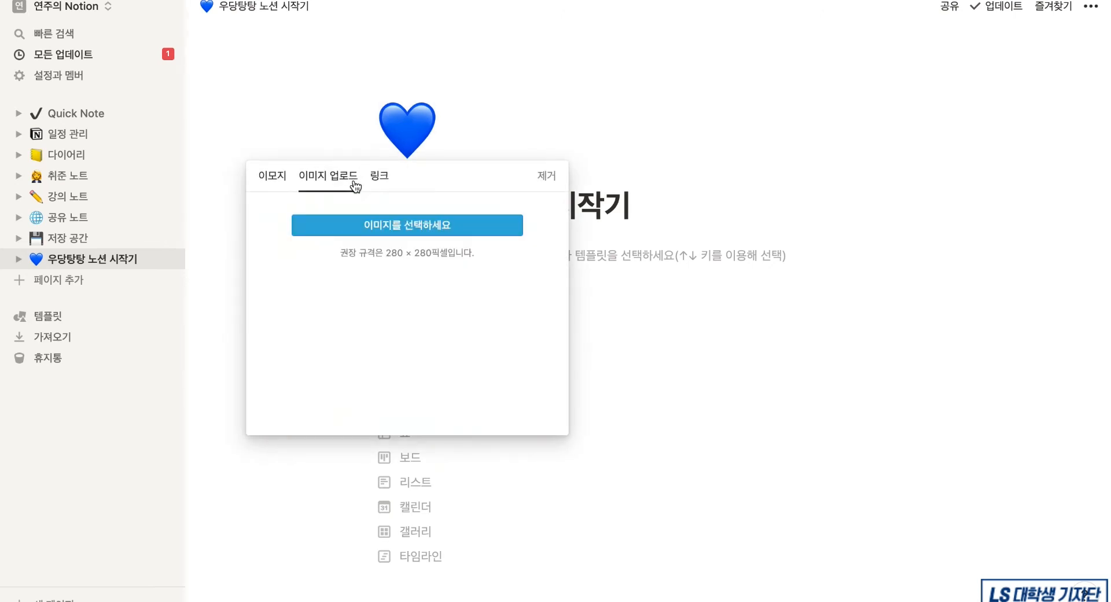
pyautogui.click(354, 226)
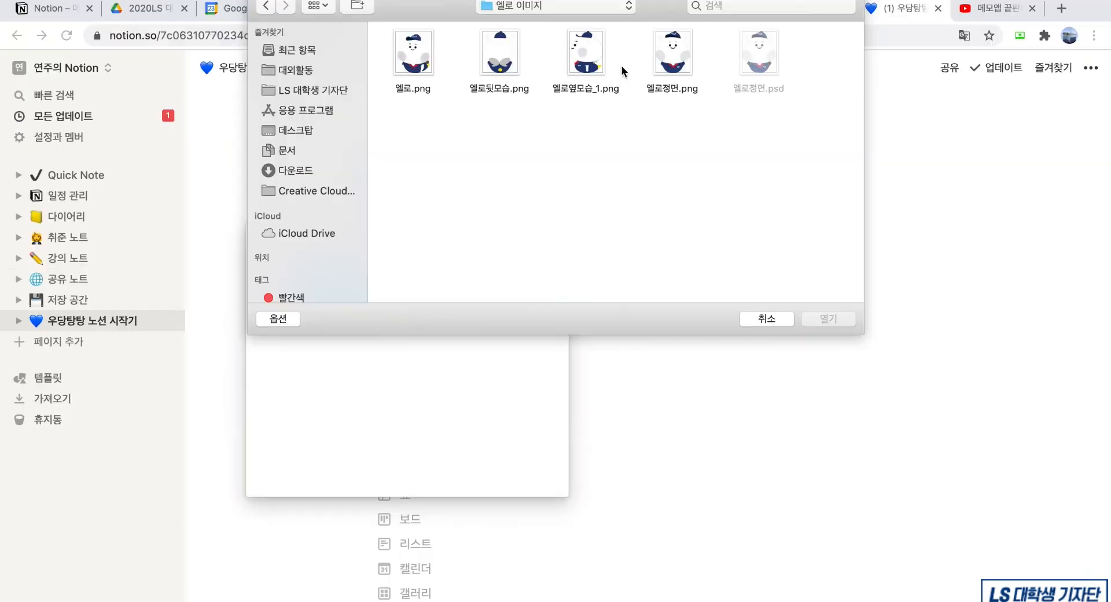
pyautogui.doubleClick(405, 58)
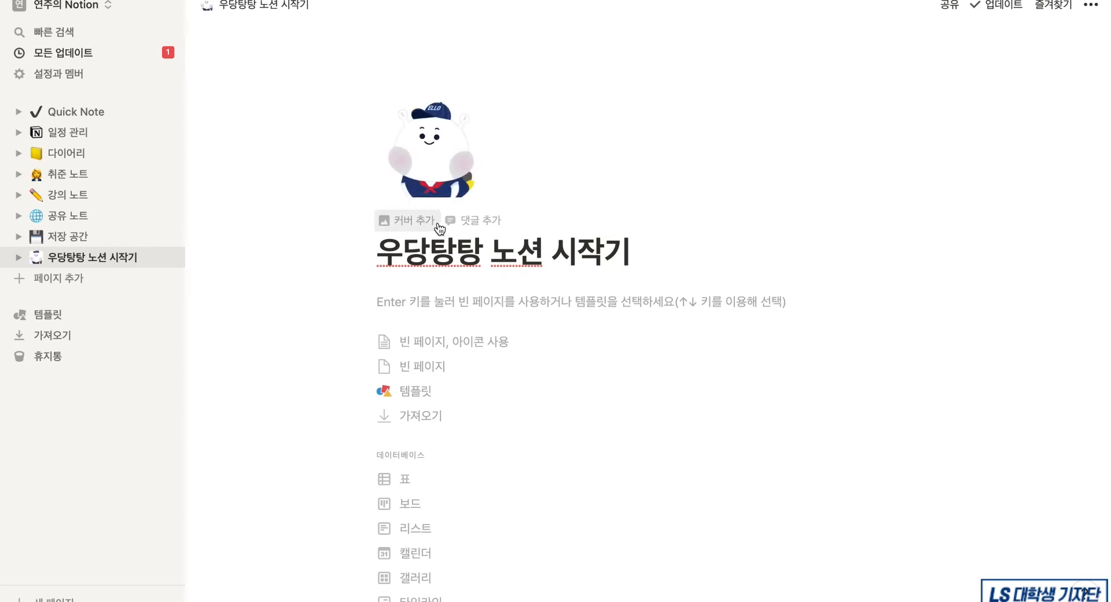
# - Set the cover to the 미래책방 bookshop photo uploaded from the LS 대학생 기자단 folder
pyautogui.click(391, 223)
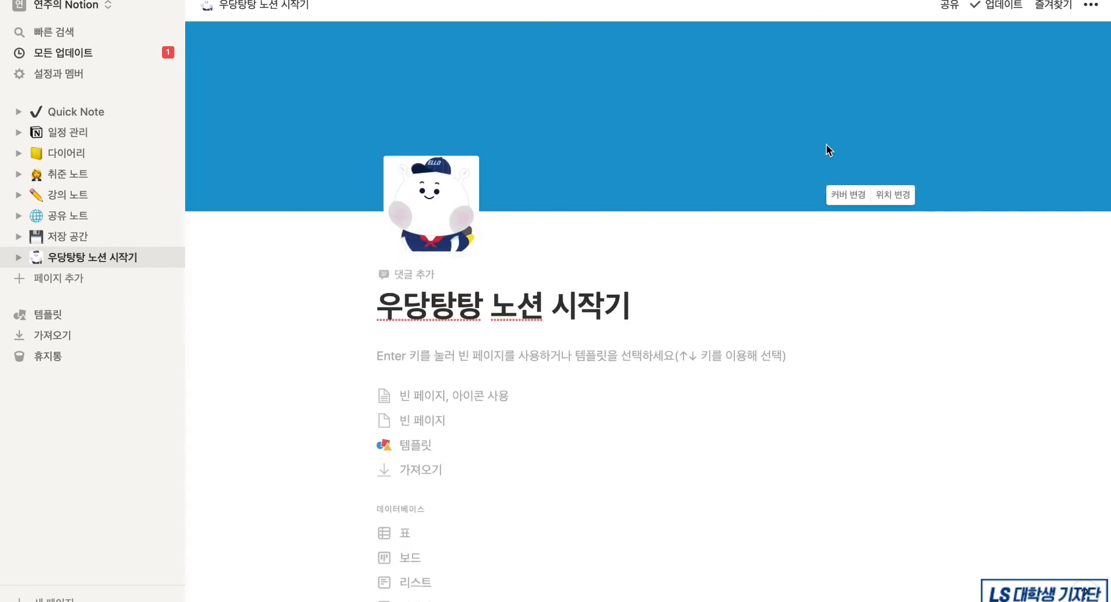
pyautogui.click(847, 194)
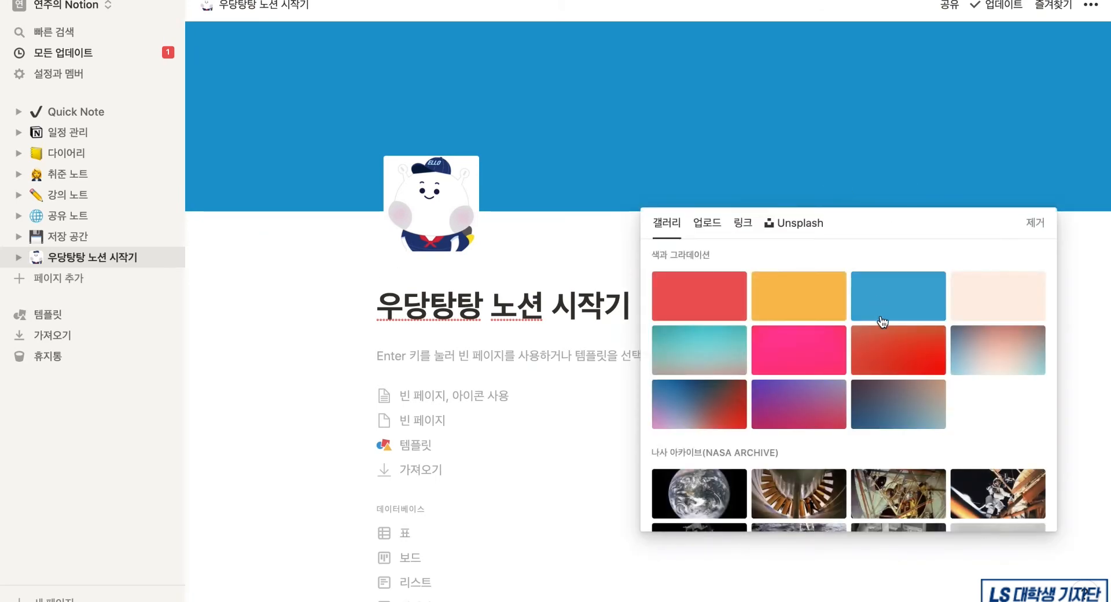
pyautogui.scroll(-5, 957, 364)
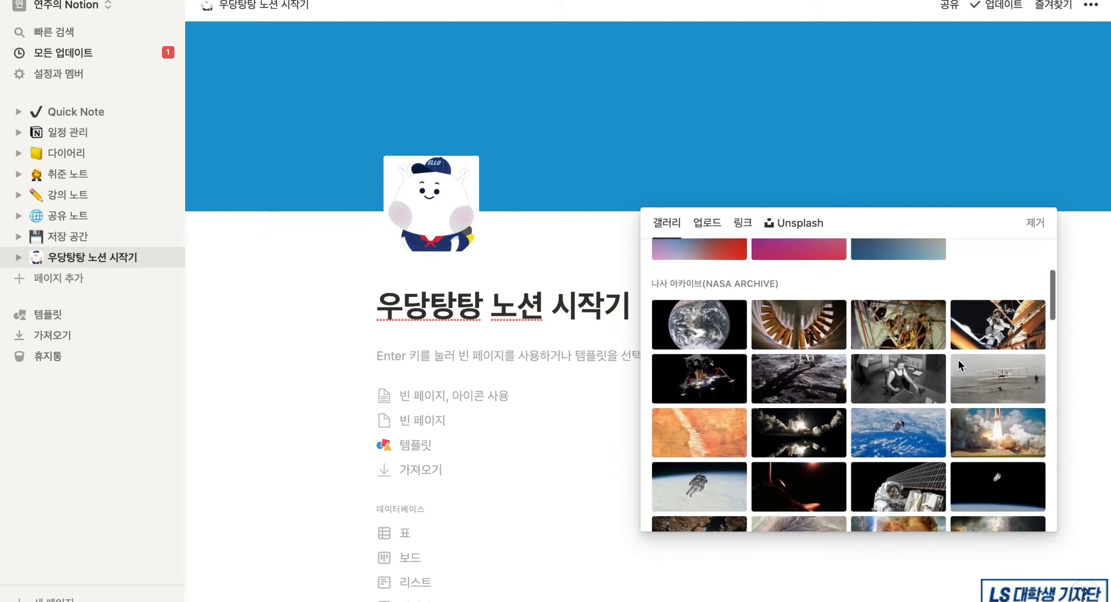
pyautogui.scroll(-15, 959, 361)
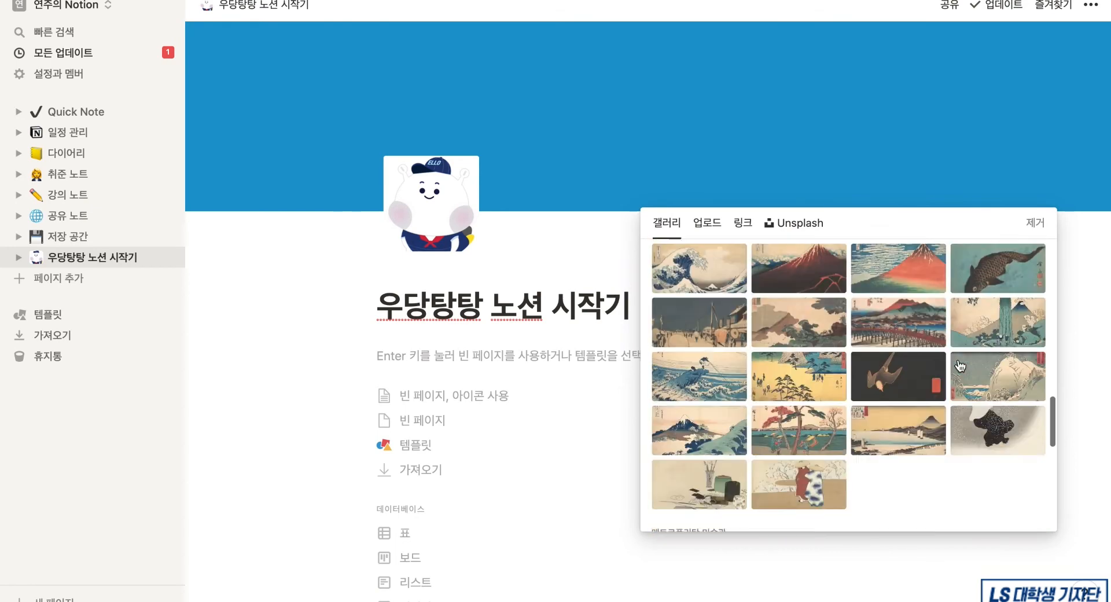
pyautogui.scroll(-10, 960, 366)
pyautogui.click(714, 223)
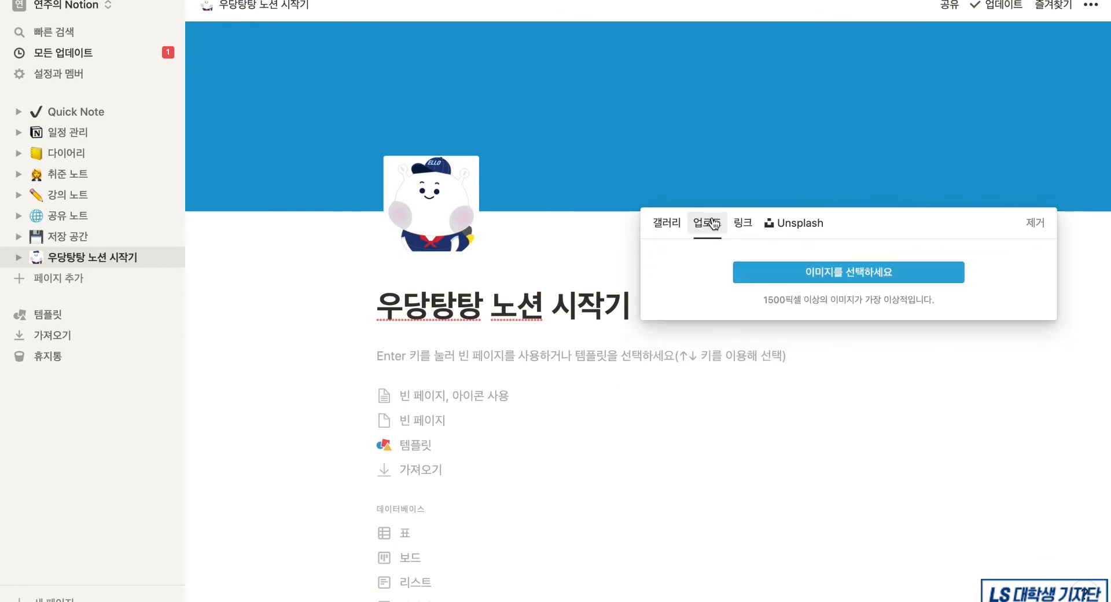
pyautogui.click(783, 283)
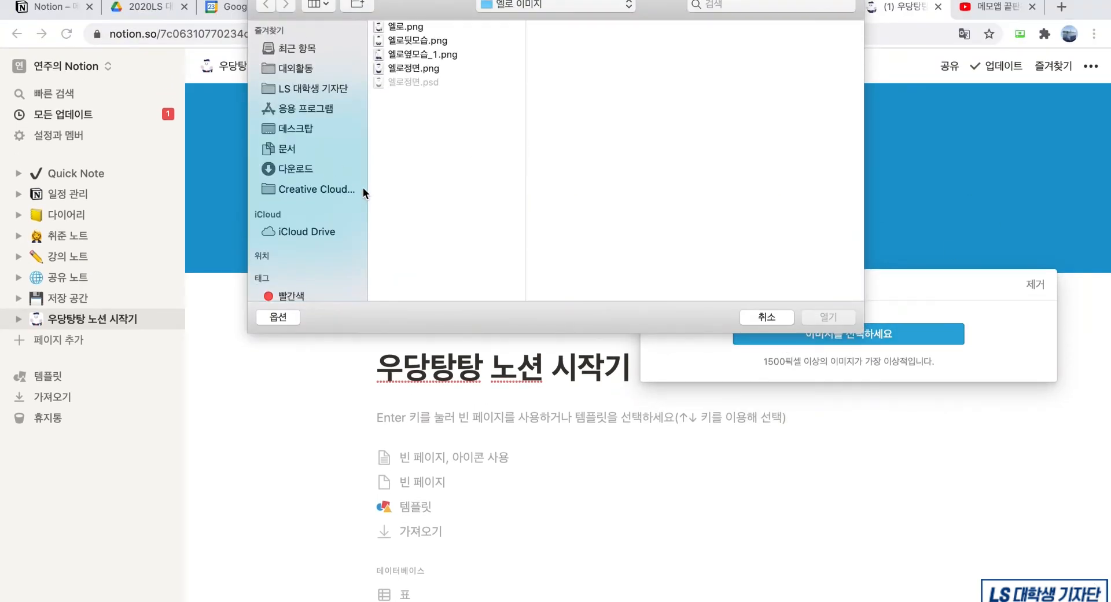
pyautogui.click(313, 88)
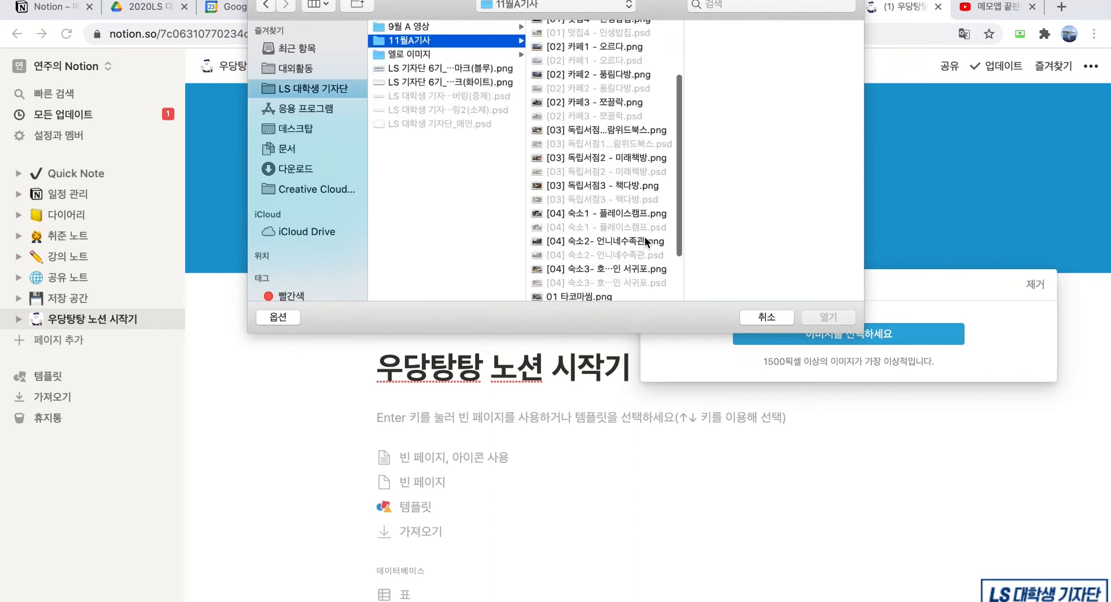
pyautogui.doubleClick(641, 155)
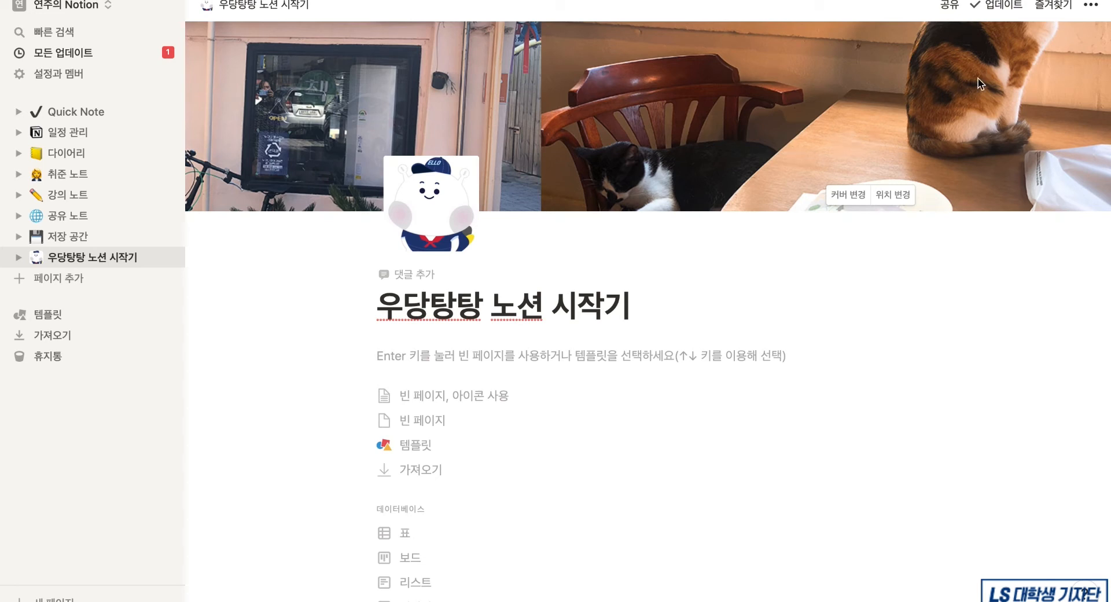
# - Reposition the cover photo within the banner and save the new position
pyautogui.click(885, 199)
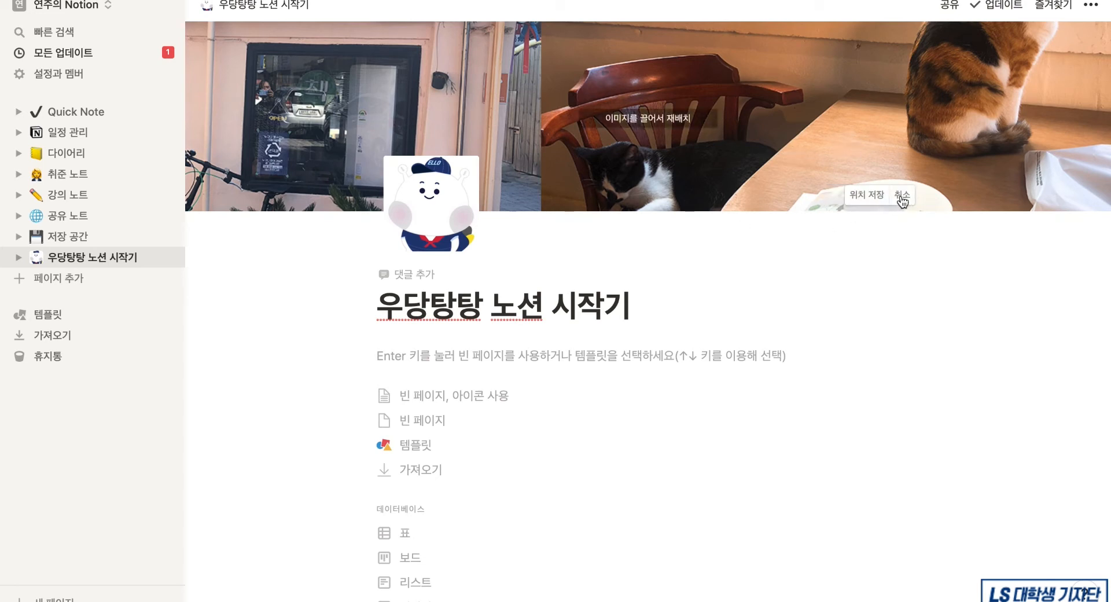
pyautogui.moveTo(906, 93); pyautogui.dragTo(886, 363)
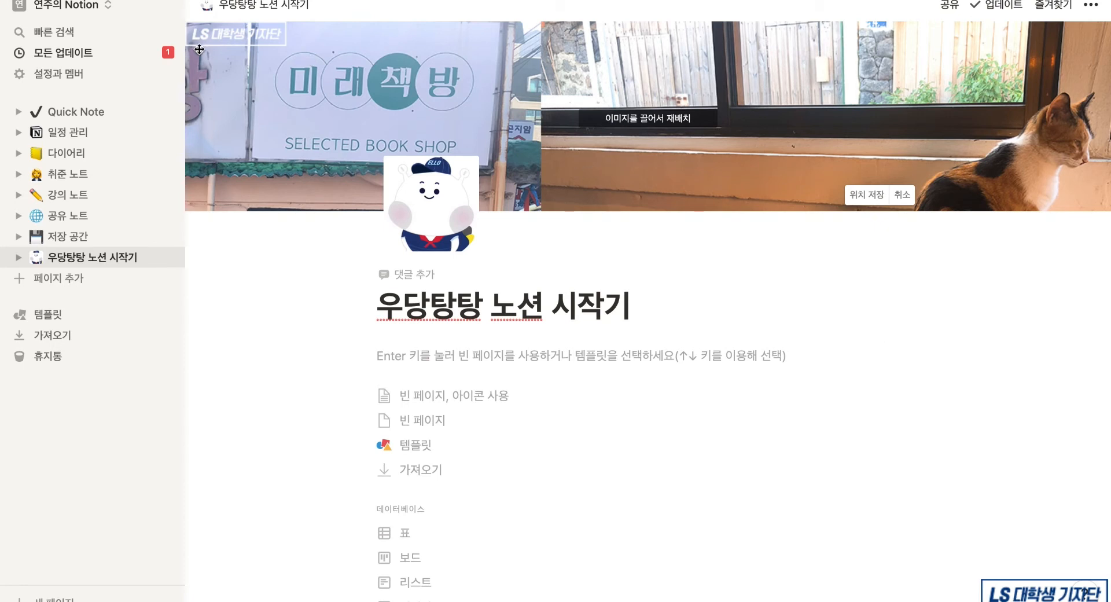
pyautogui.click(406, 284)
pyautogui.click(404, 279)
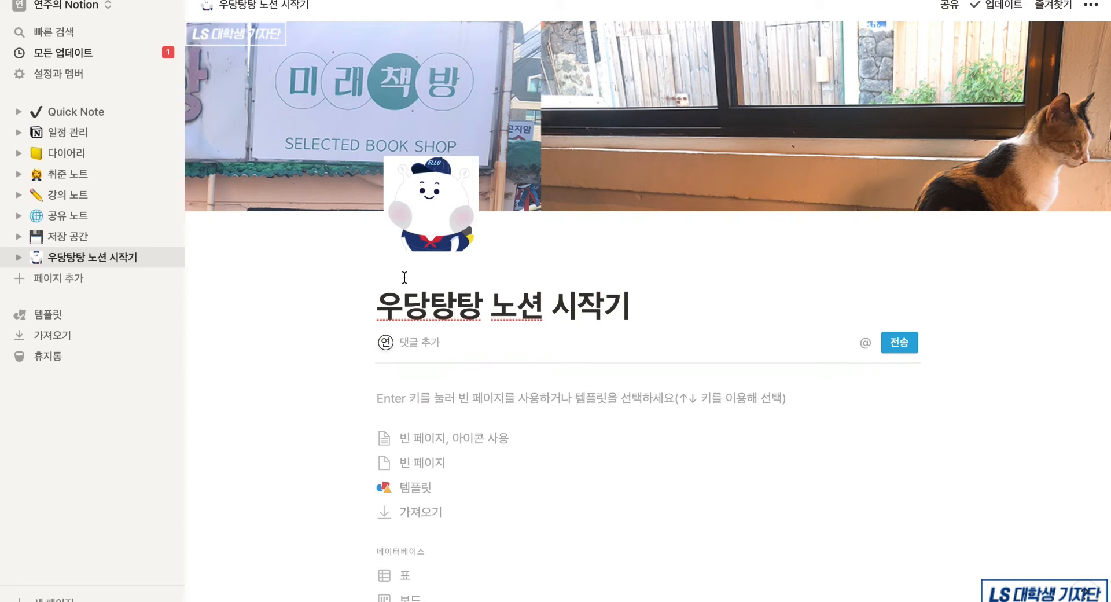
# - Post the comment '협업을 위한 댓글' under the title, then resolve it
pyautogui.write('협업')
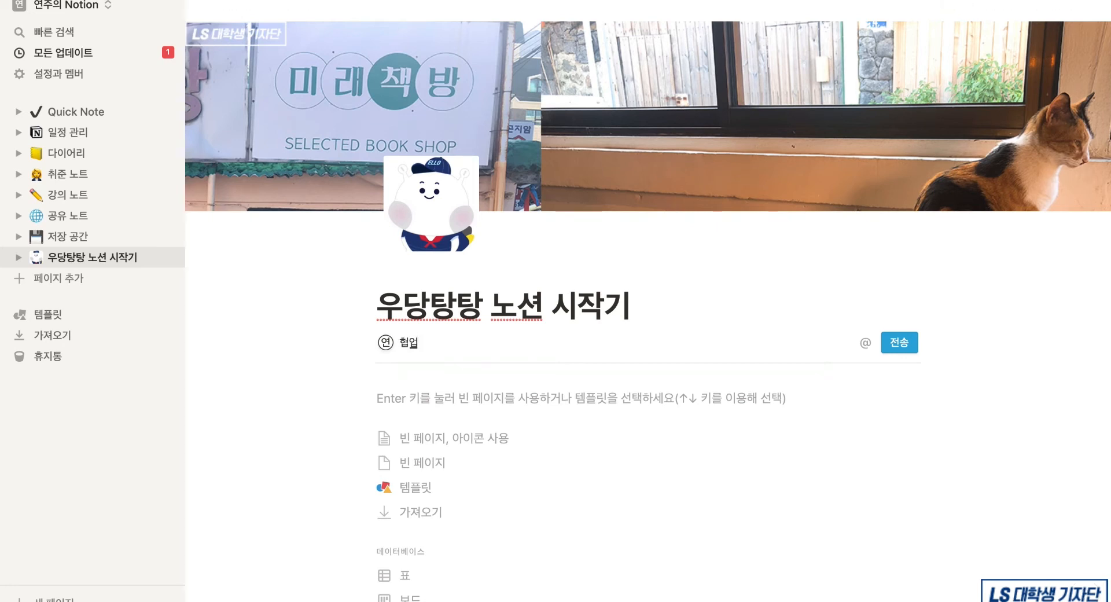
pyautogui.write('을 위한 댓ㄱ')
pyautogui.click(912, 347)
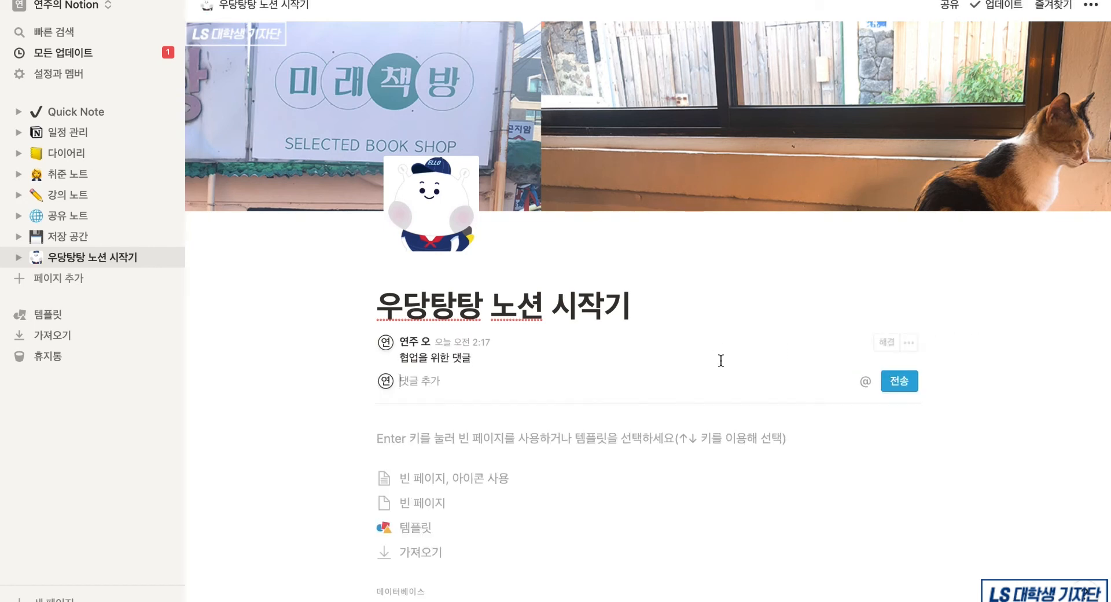
pyautogui.click(885, 342)
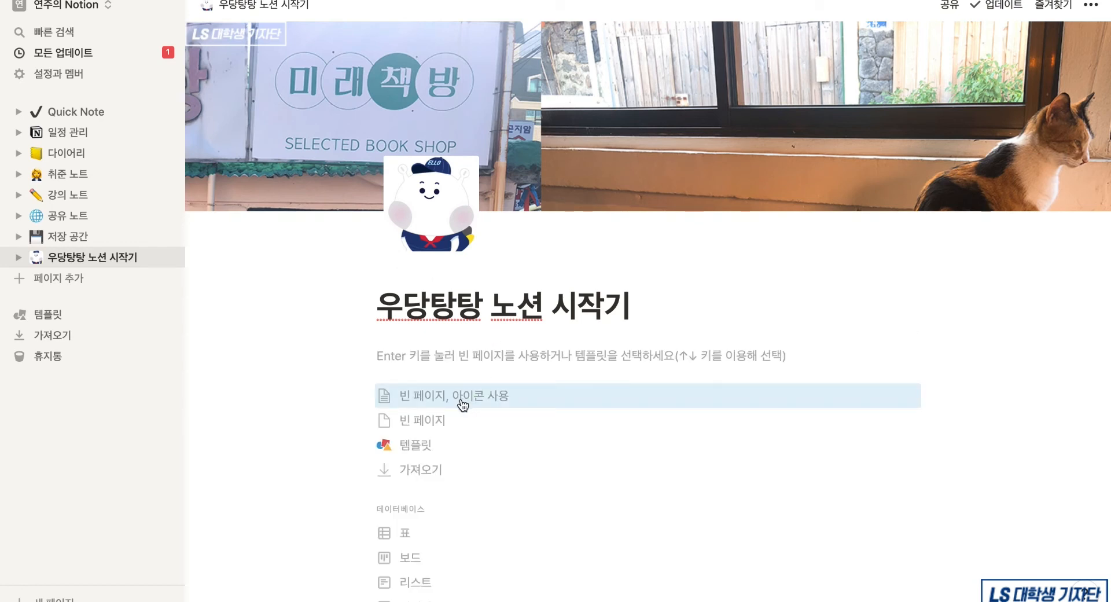
# - Browse the template gallery and preview the 클럽 홈페이지 template under Education
pyautogui.click(415, 444)
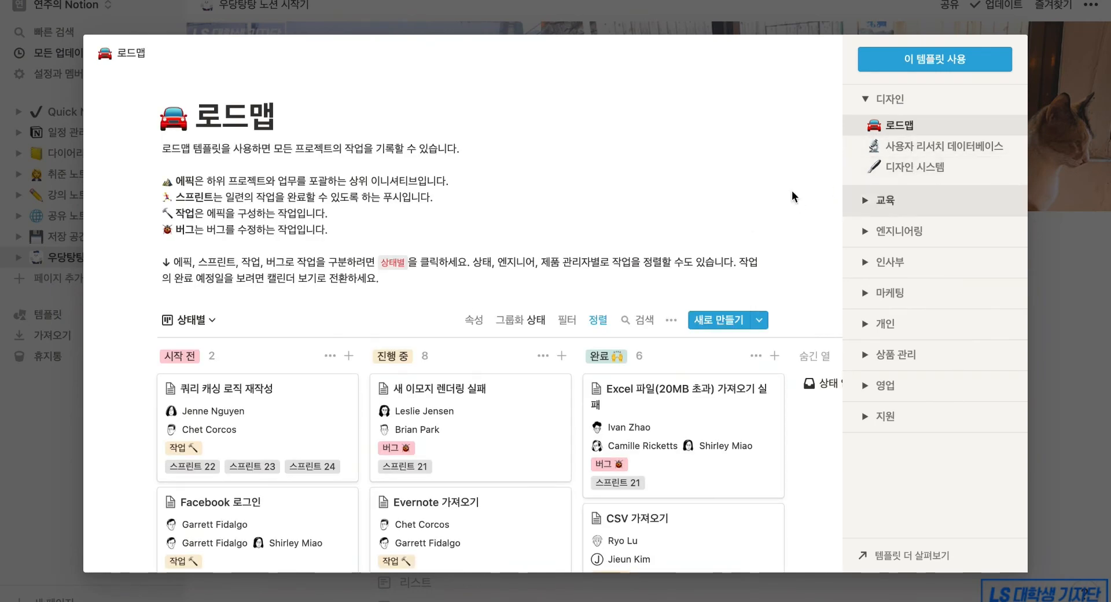
pyautogui.scroll(-5, 559, 274)
pyautogui.scroll(-7, 558, 275)
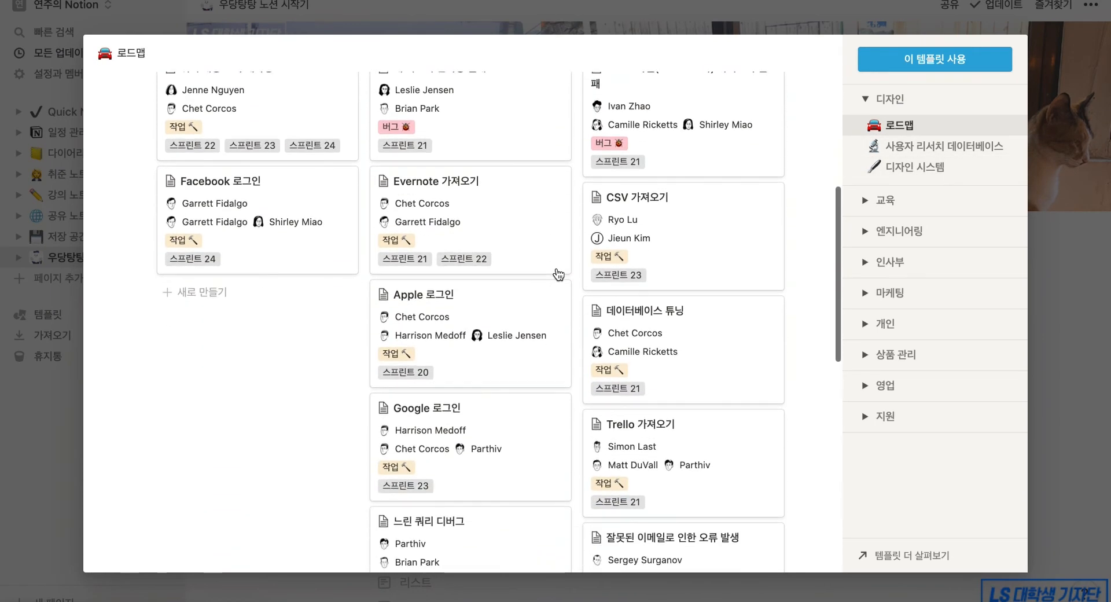
pyautogui.scroll(4, 558, 274)
pyautogui.scroll(6, 558, 274)
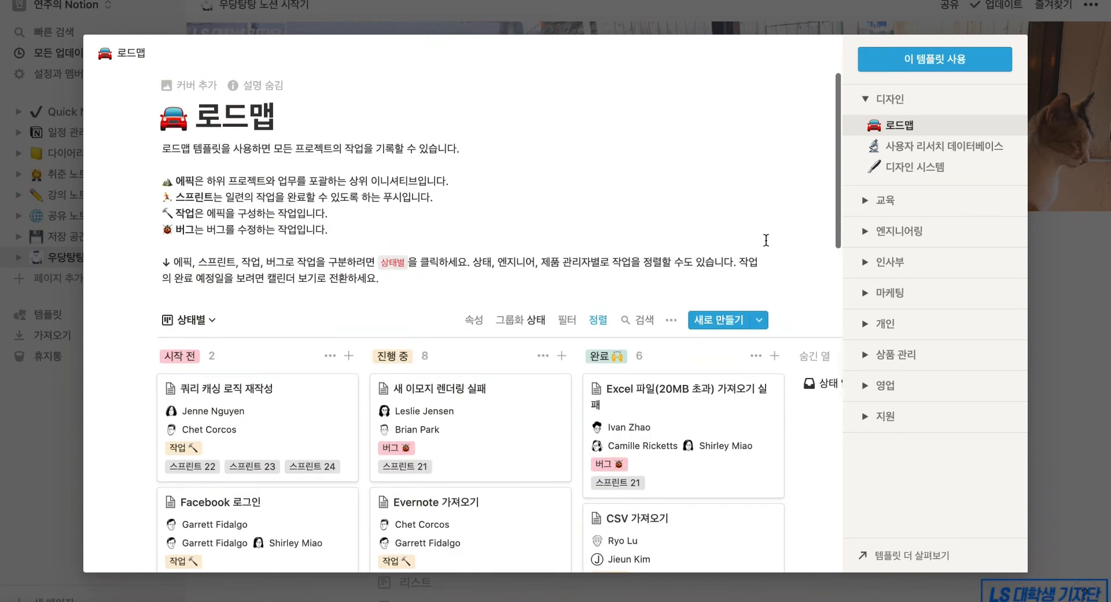
pyautogui.click(885, 200)
pyautogui.click(957, 245)
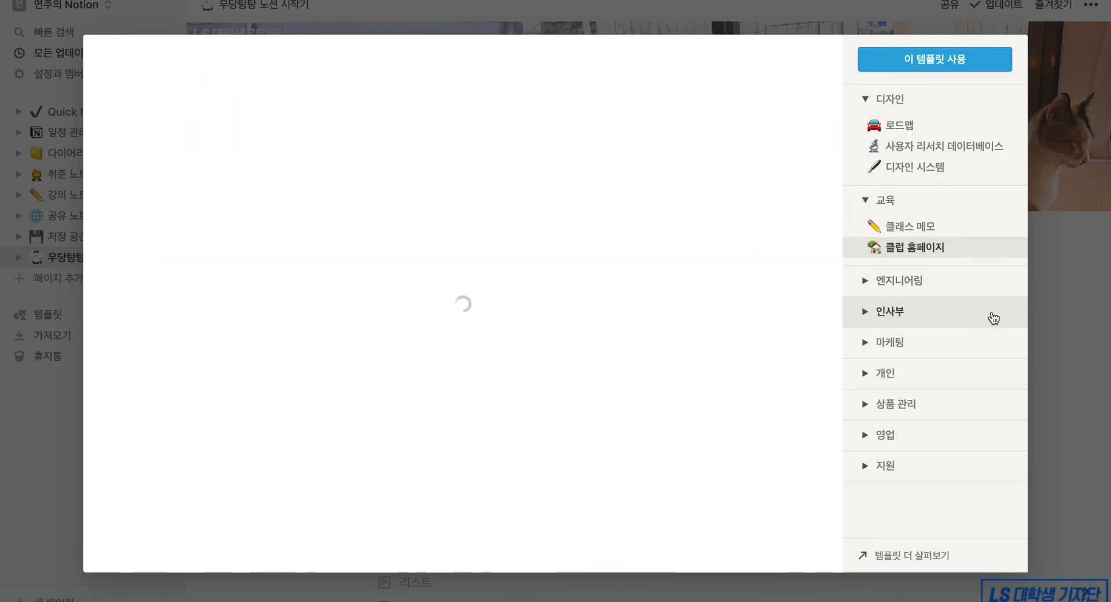
# - Expand the Engineering and 인사부 categories and preview the 회사 홈 template
pyautogui.click(920, 282)
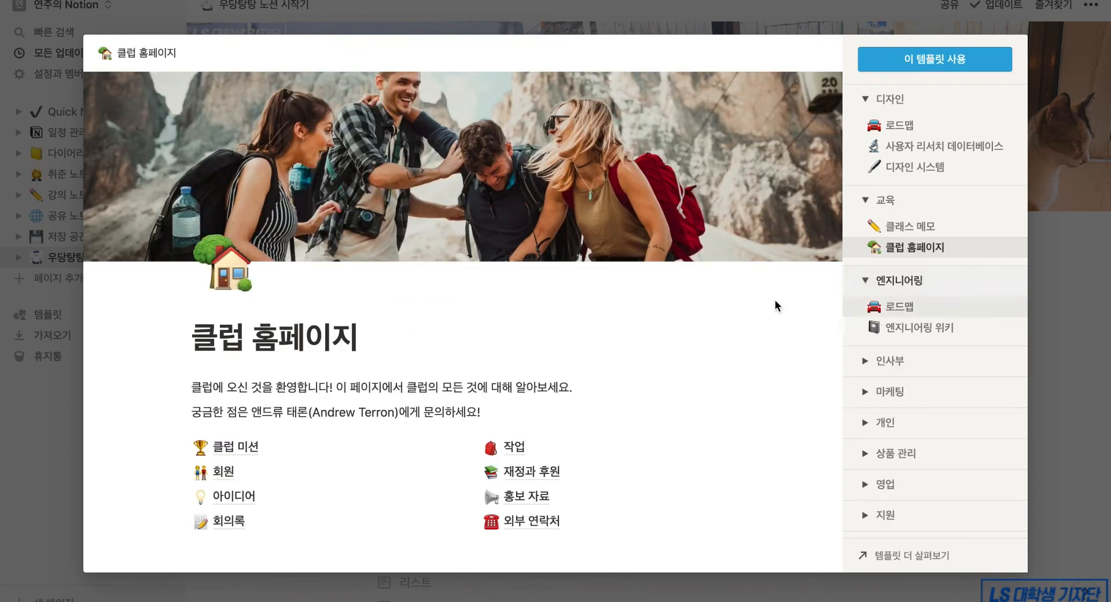
pyautogui.scroll(-5, 721, 329)
pyautogui.scroll(-4, 720, 332)
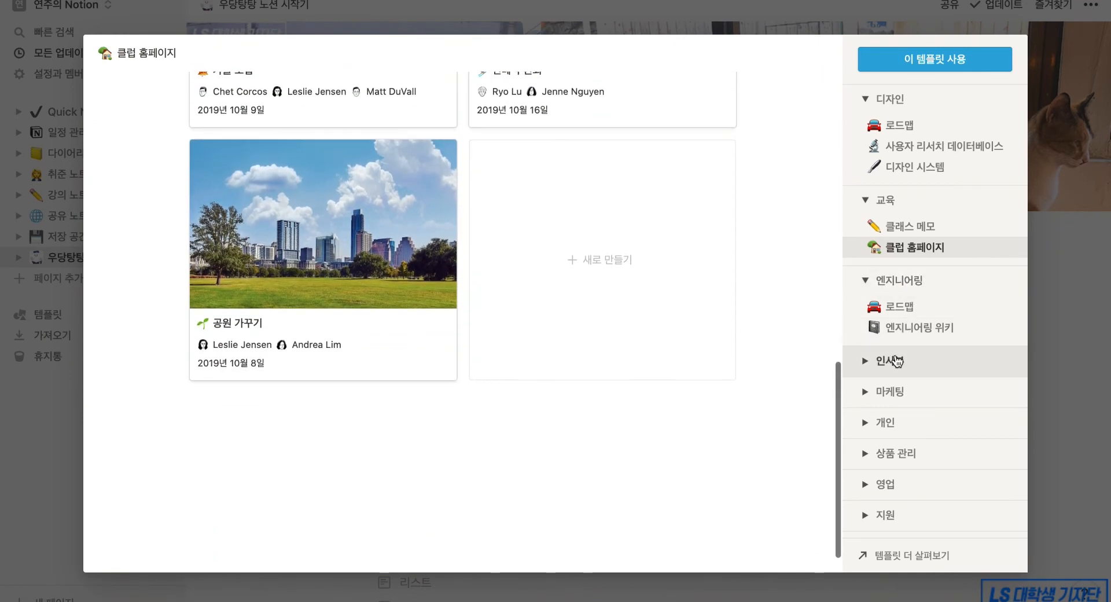
pyautogui.click(897, 359)
pyautogui.scroll(-1, 900, 356)
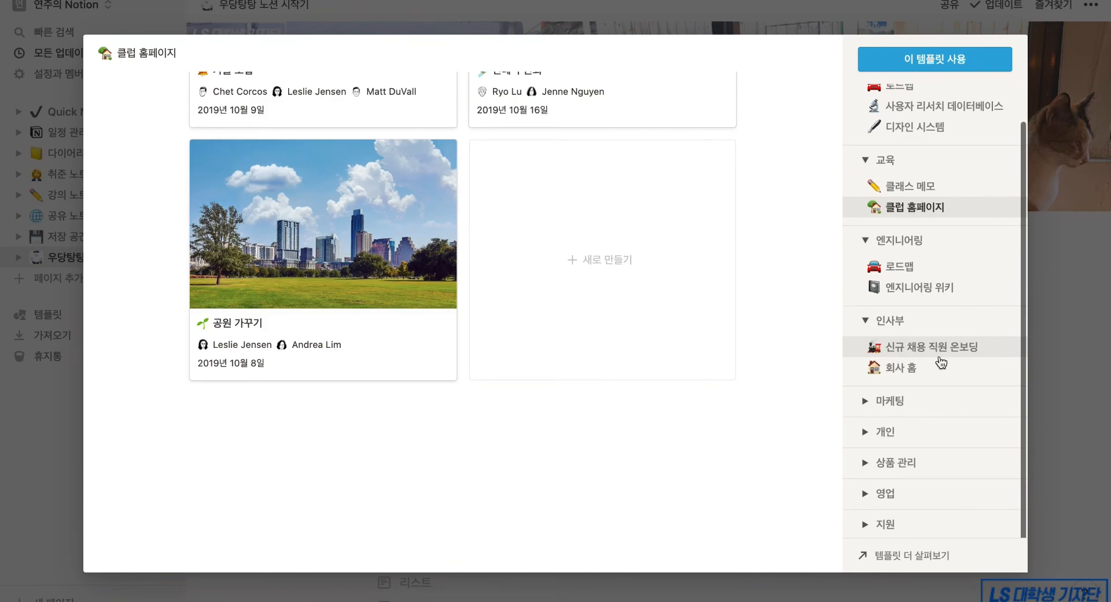
pyautogui.click(921, 366)
# - Close the template gallery, type a '블록 추가' line, then undo it
pyautogui.press('Escape')
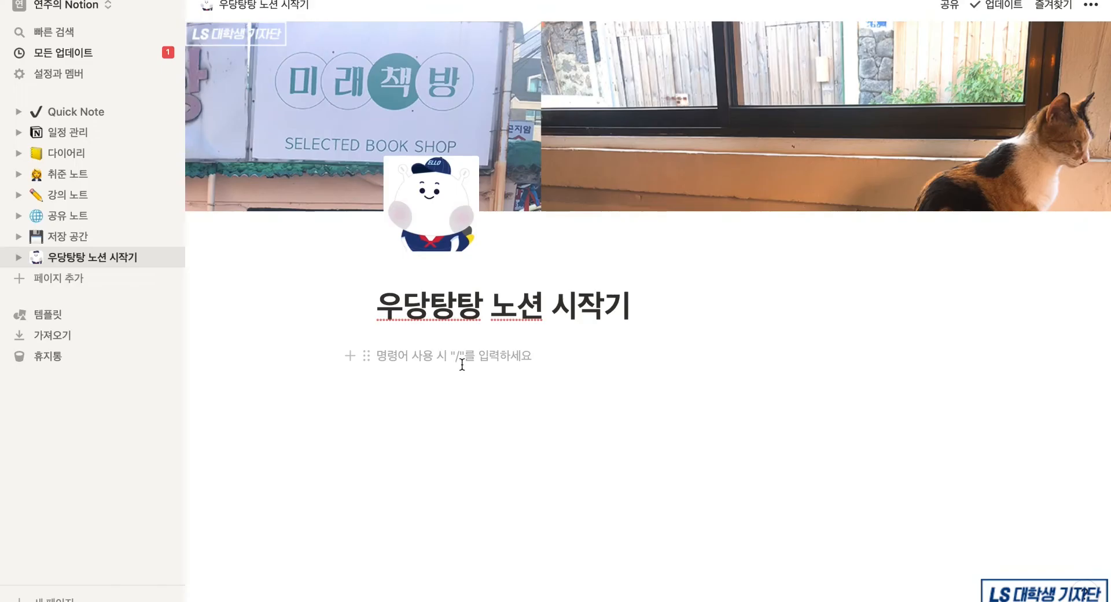
pyautogui.write('블록 추가')
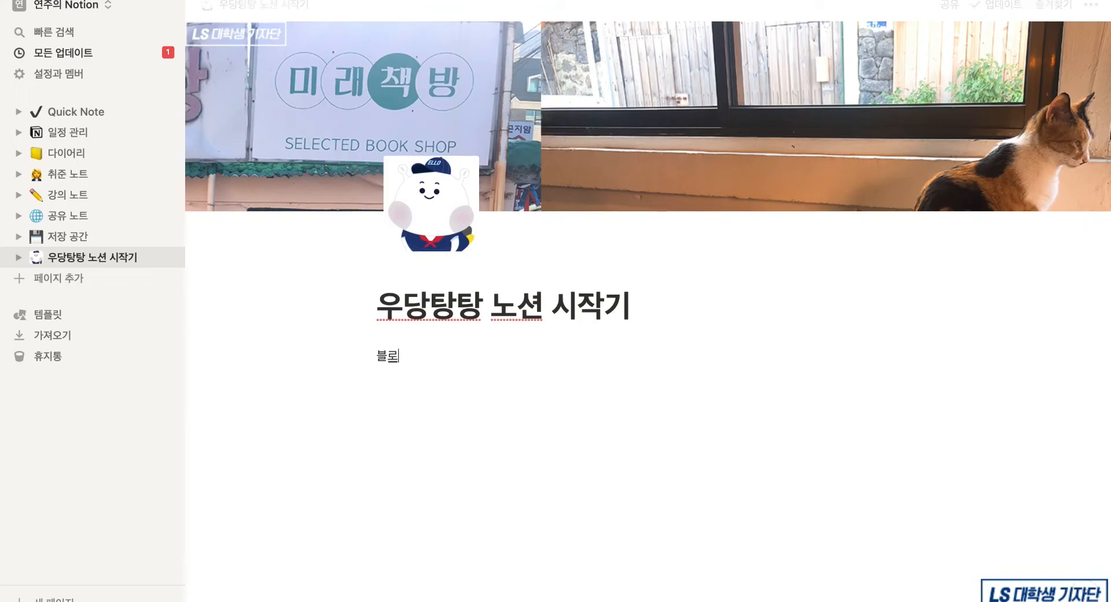
pyautogui.press('Return')
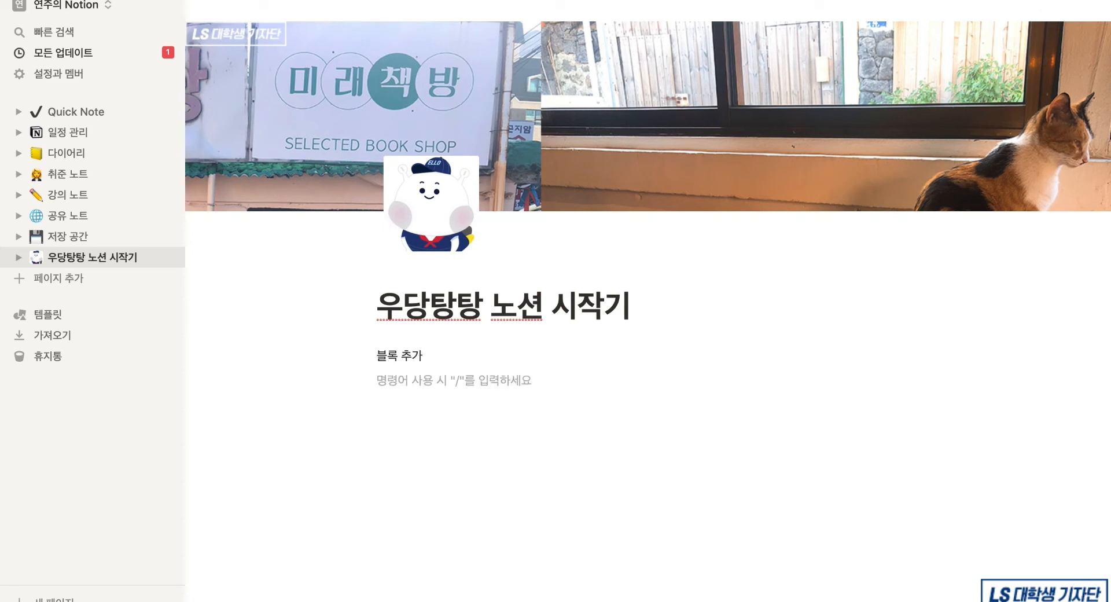
pyautogui.press('super+z')
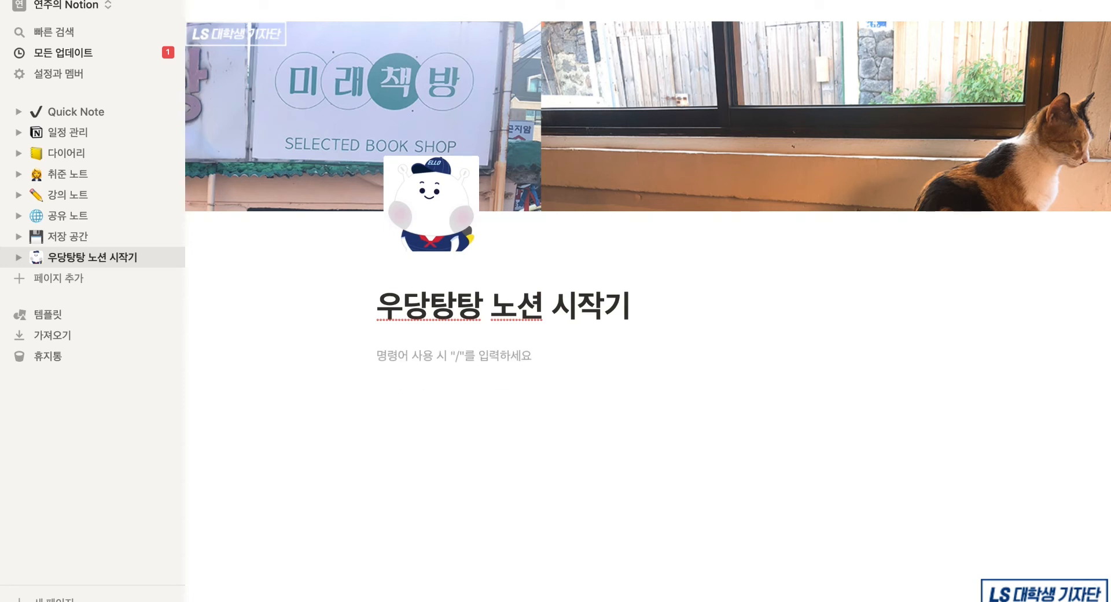
# - Insert a text block reading 'Text : 일반 글쓰기' via the / menu
pyautogui.write('/')
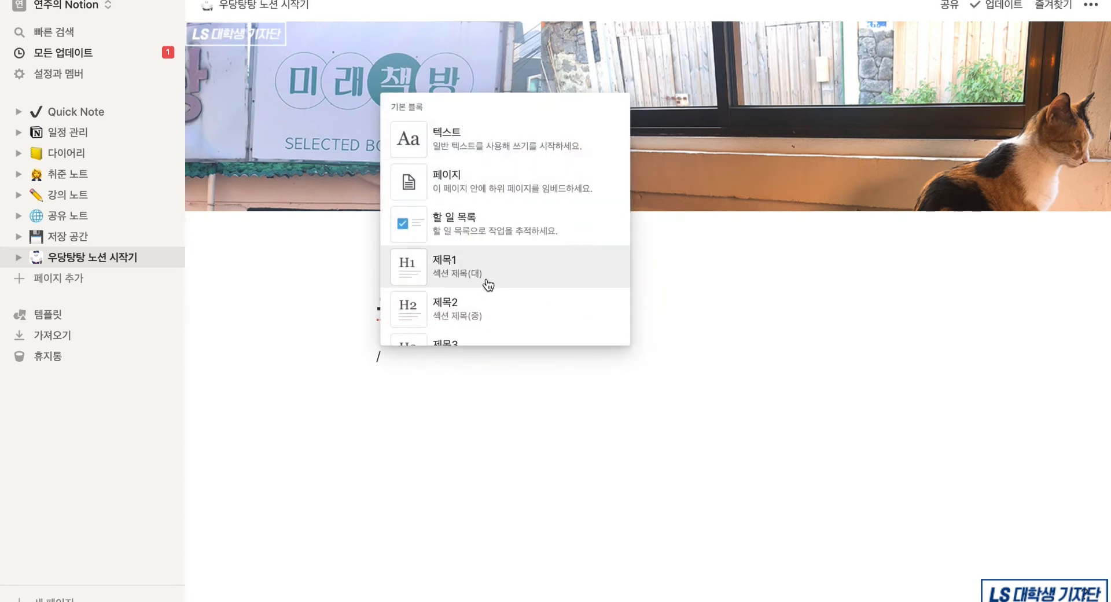
pyautogui.scroll(-1, 481, 232)
pyautogui.scroll(-20, 480, 232)
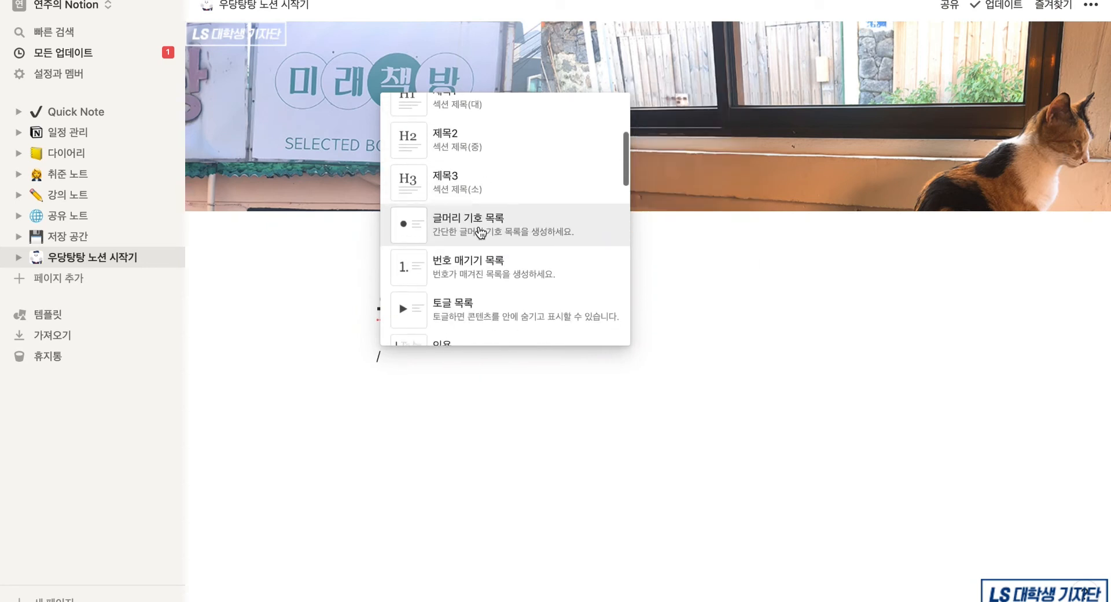
pyautogui.scroll(20, 480, 233)
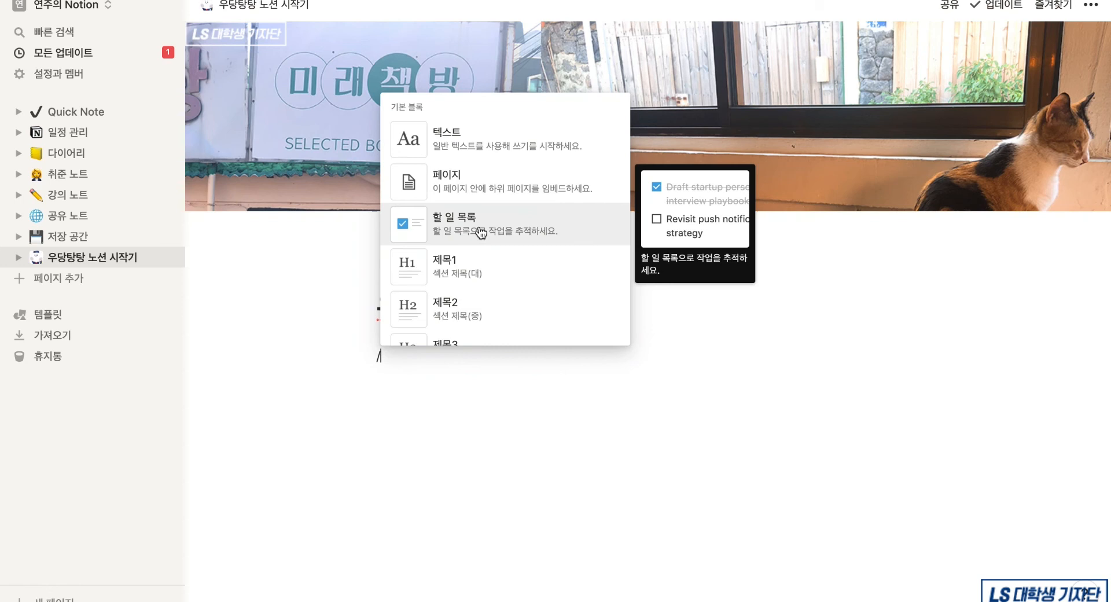
pyautogui.click(487, 144)
pyautogui.write('Te')
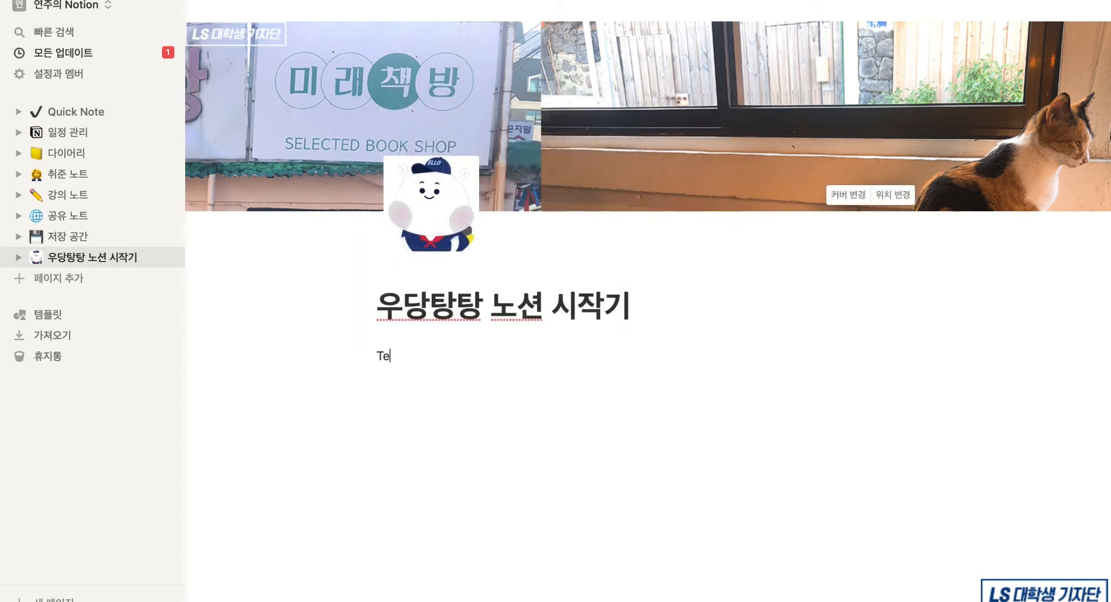
pyautogui.write('xt : 일반 글쓰기')
# - Add a block 'Enter: 새로운 블록' with a soft-break second line 'Shift+Enter: 줄이 추가'
pyautogui.press('Return')
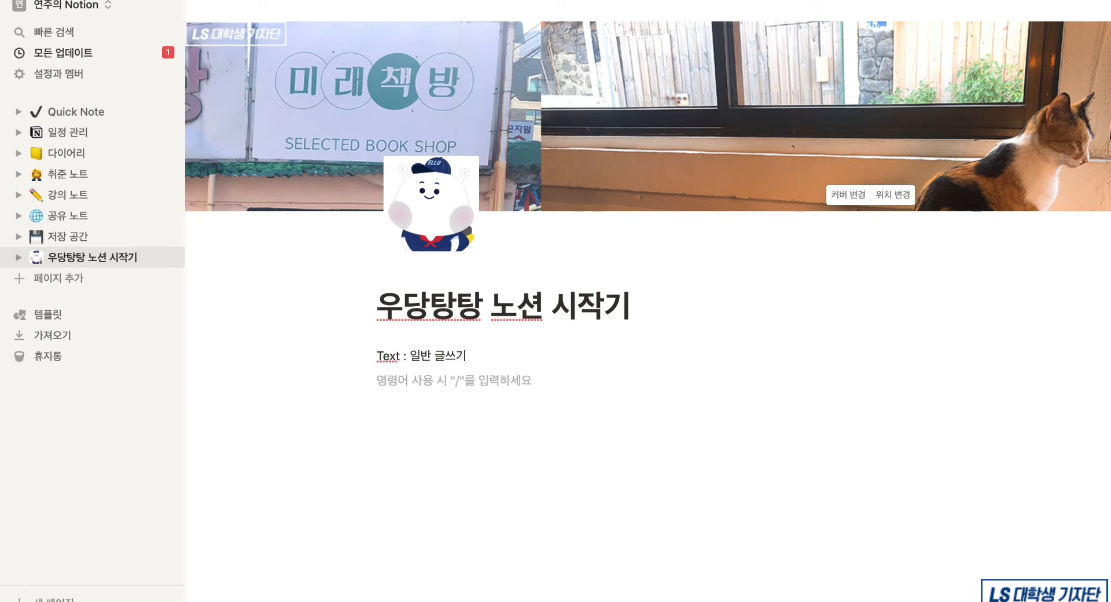
pyautogui.write('Enter:')
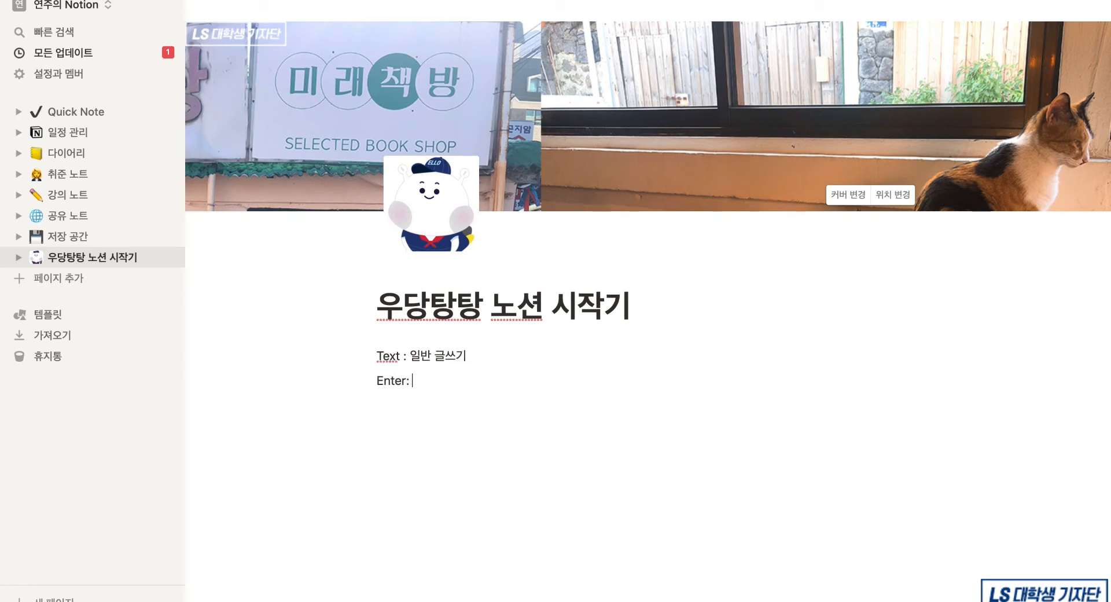
pyautogui.write(' 새로운 블로')
pyautogui.moveTo(362, 381)
pyautogui.mouseDown()
pyautogui.moveTo(366, 352)
pyautogui.moveTo(366, 384)
pyautogui.mouseUp()
pyautogui.press('Return')
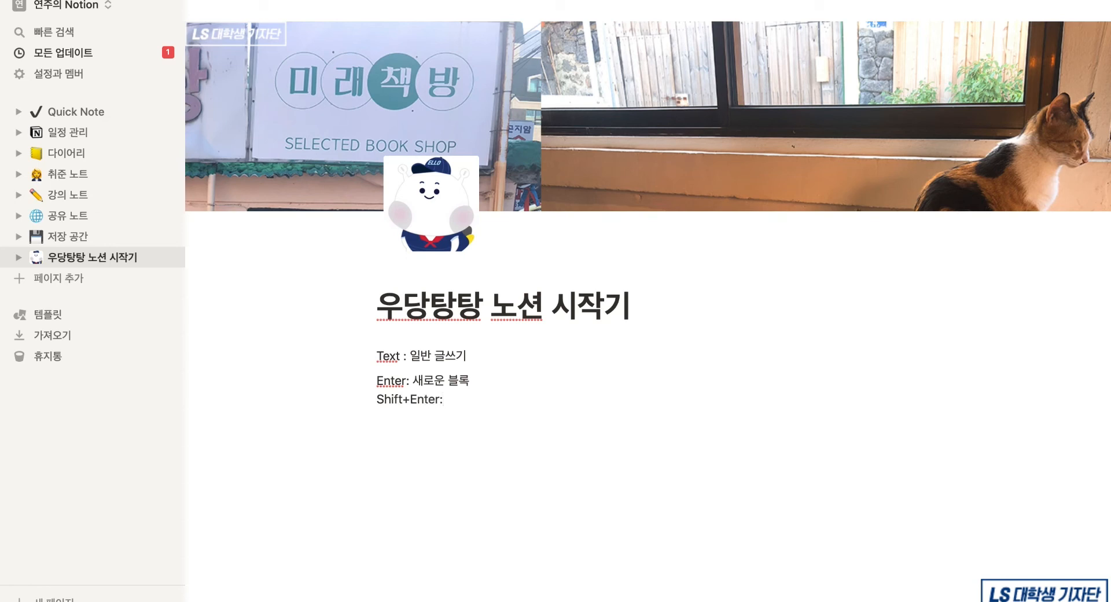
pyautogui.write('Shift+Enter: 줄이 추가')
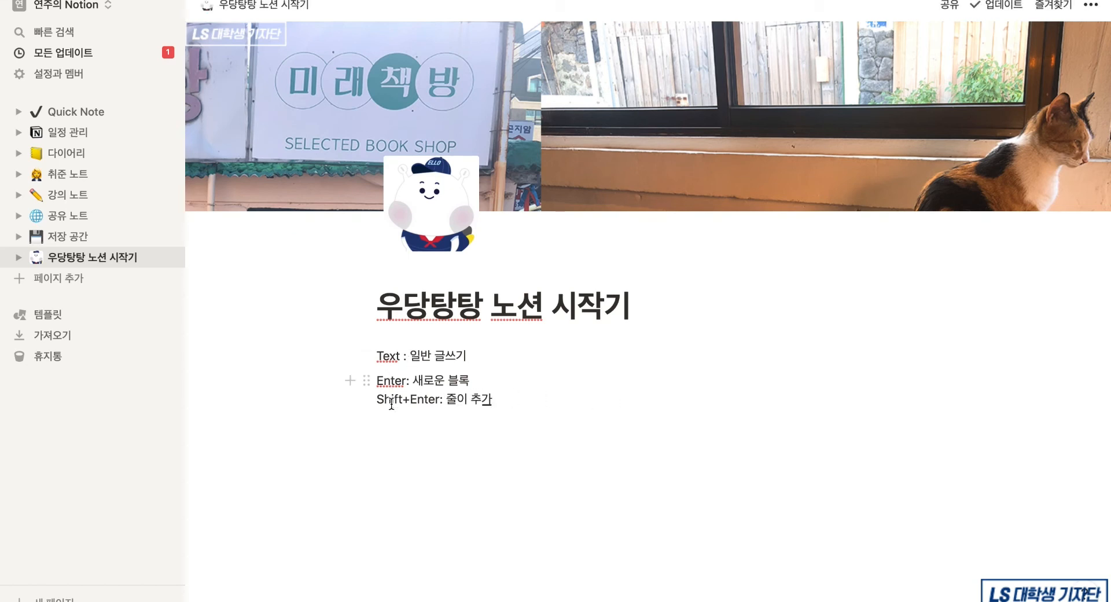
# - Reorder the Enter block, then embed a sub-page titled '페이지 안에 페이지 추가하기'
pyautogui.click(366, 381)
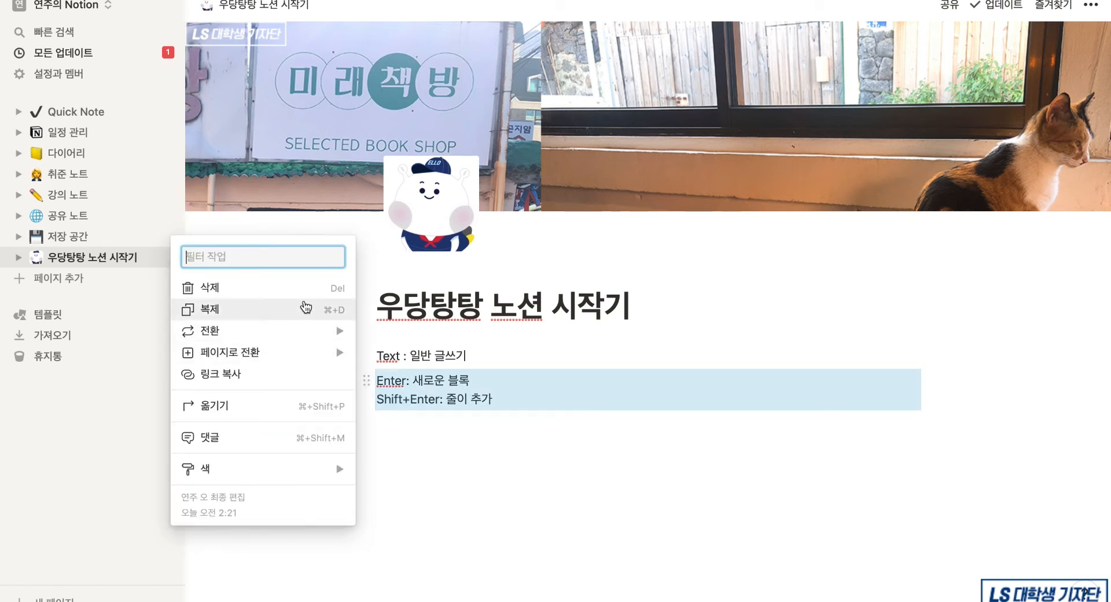
pyautogui.moveTo(366, 381); pyautogui.dragTo(366, 350)
pyautogui.click(350, 399)
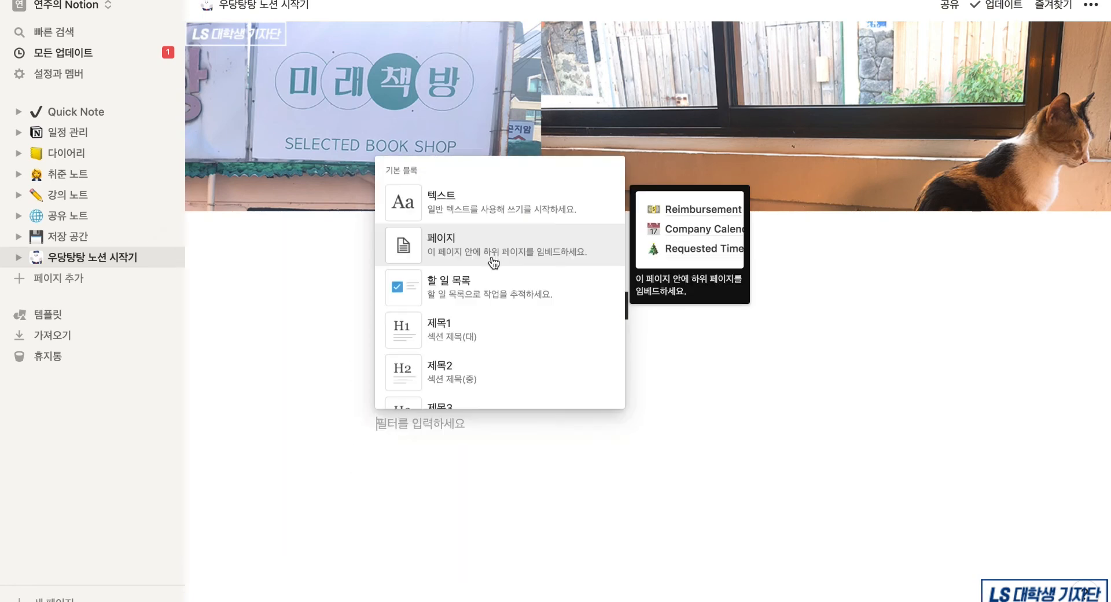
pyautogui.click(493, 261)
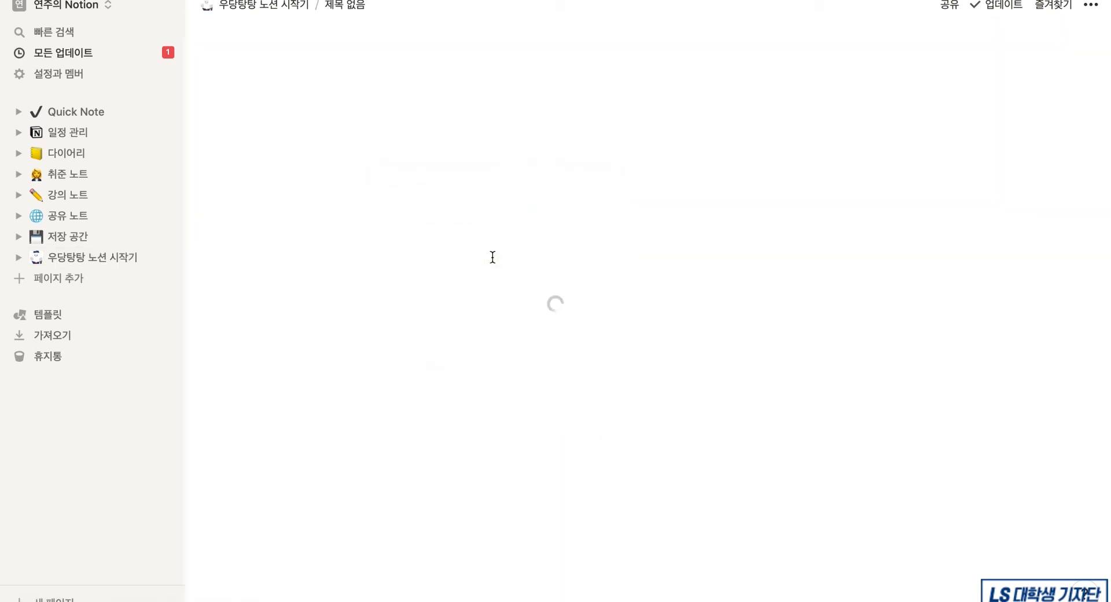
pyautogui.write('페이지')
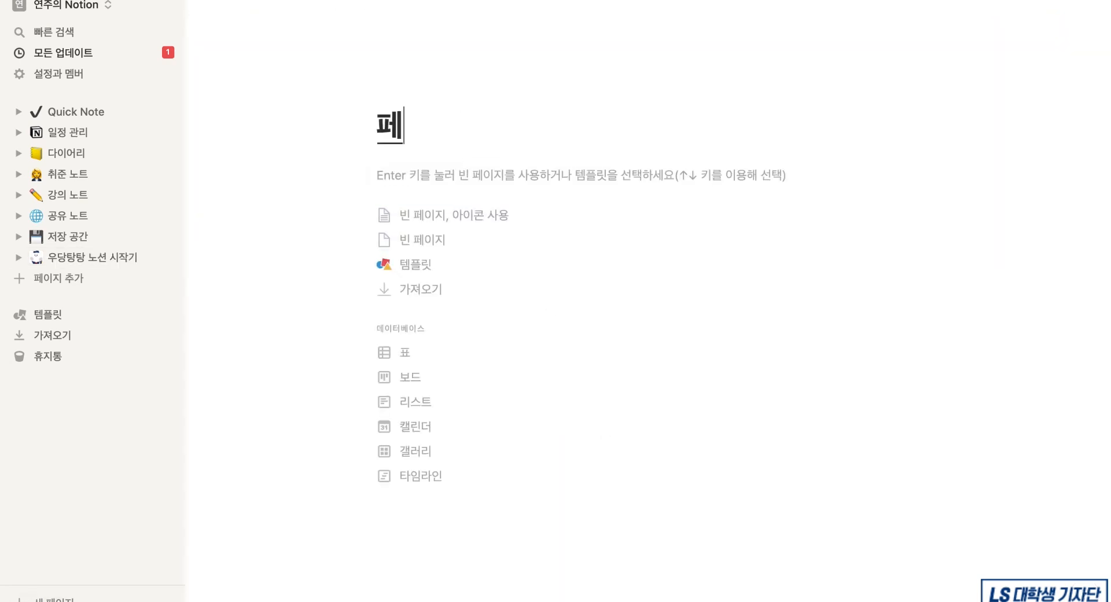
pyautogui.write(' 안에 페이지 추가하기')
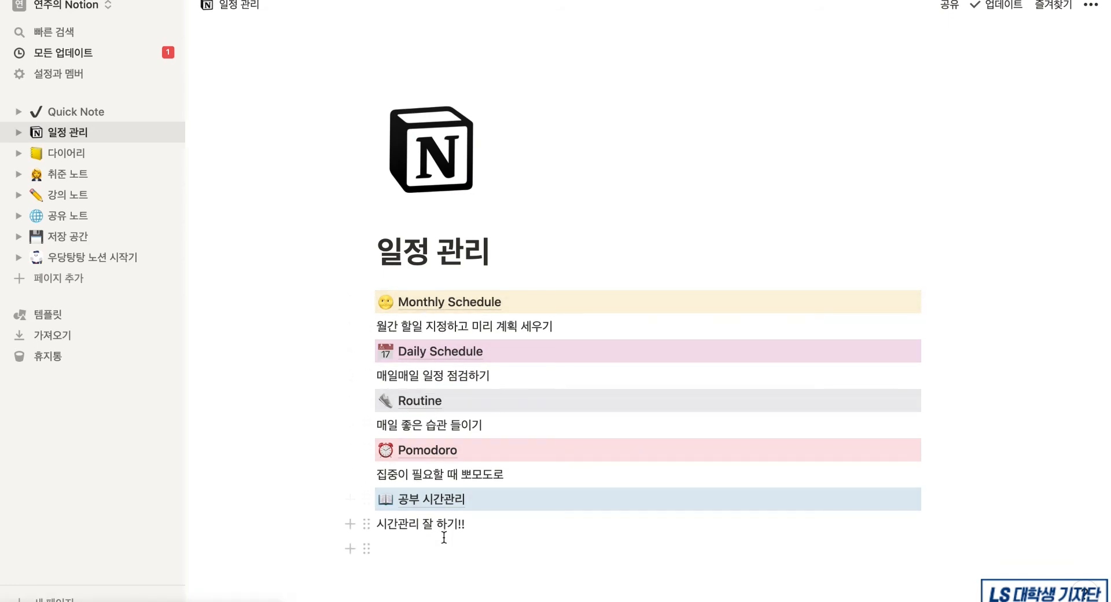
# - Open 일정 관리 > Monthly Schedule > December, 2020 and expand its sub-pages in the sidebar
pyautogui.click(19, 132)
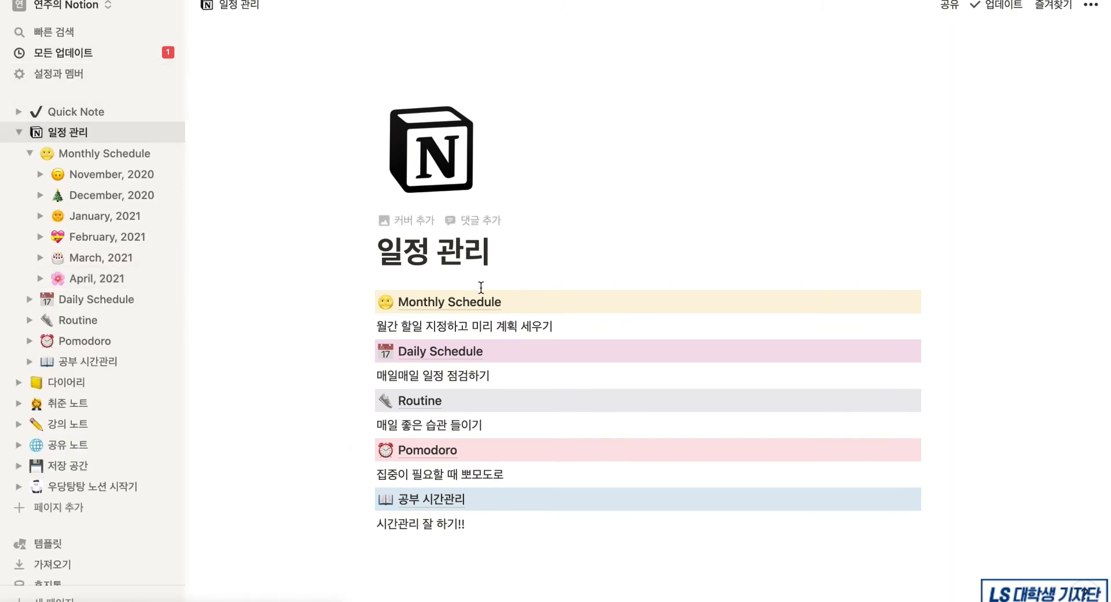
pyautogui.click(469, 301)
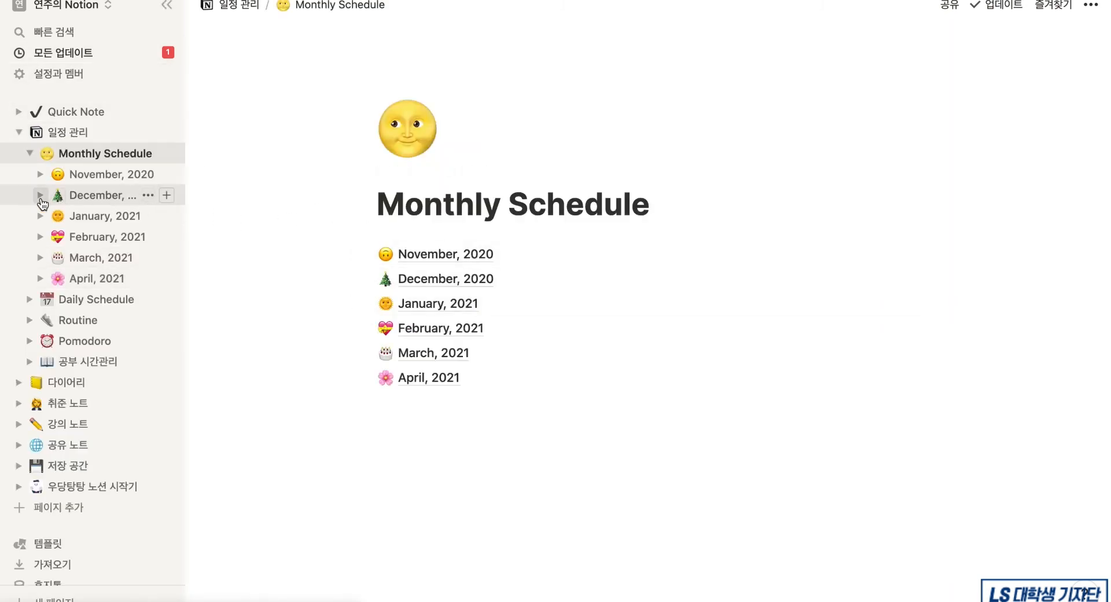
pyautogui.click(413, 285)
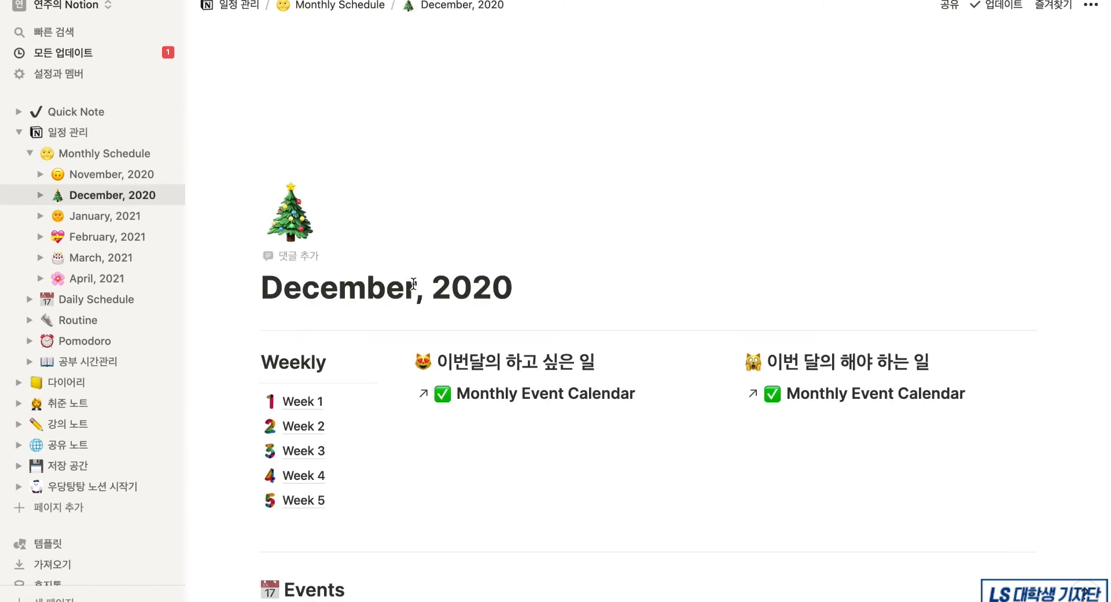
pyautogui.click(42, 196)
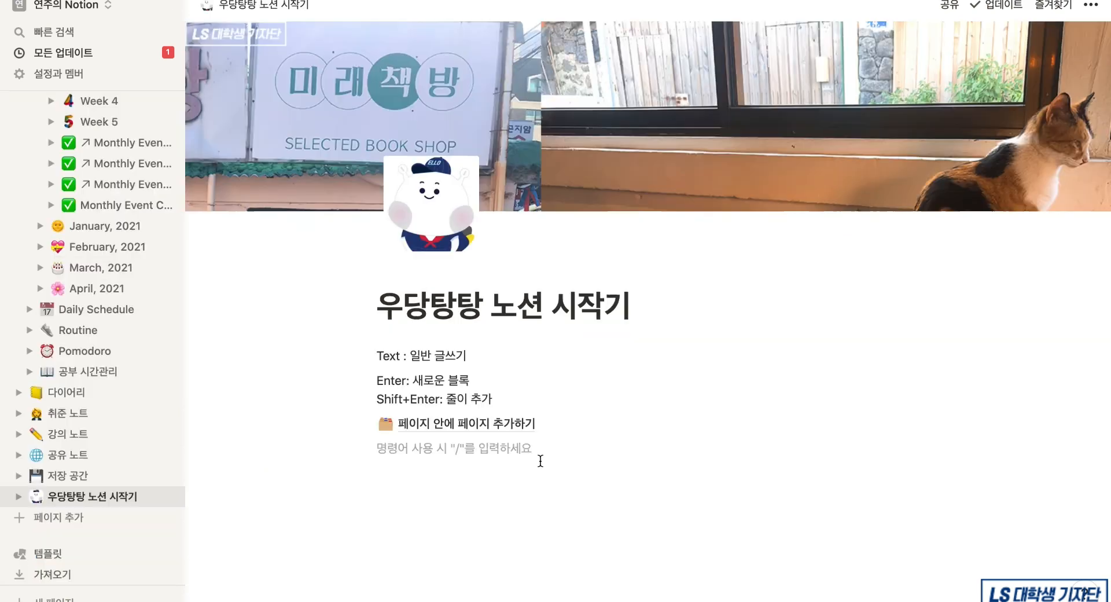
pyautogui.write('/')
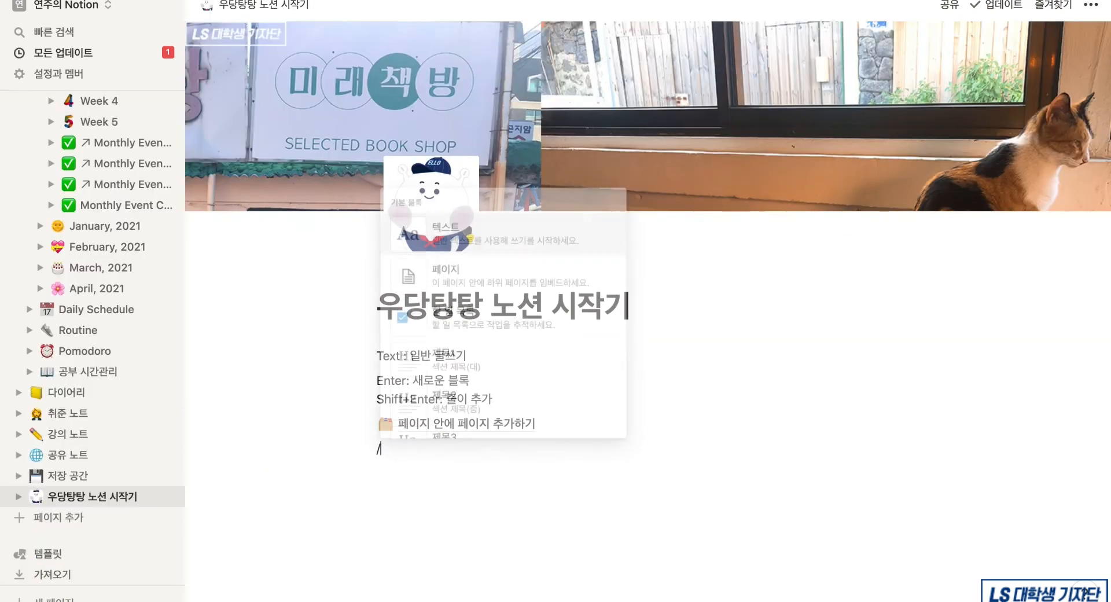
# - Start a to-do list with items 'To do list', '할 일 목록 정리' and '큰 목표'
pyautogui.click(547, 323)
pyautogui.write('To do list')
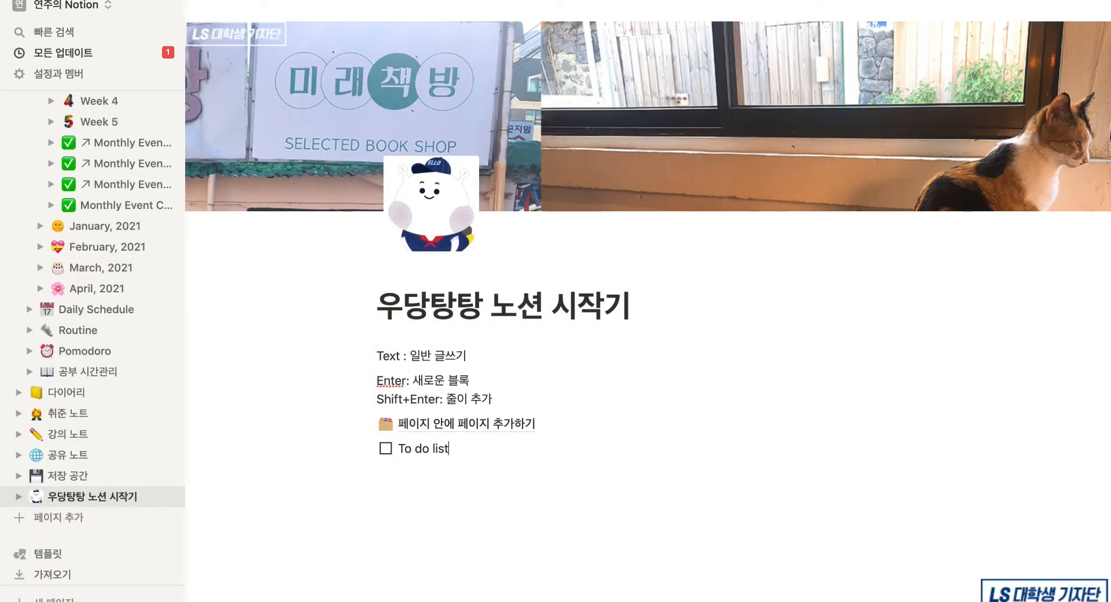
pyautogui.press('Return')
pyautogui.write('할 일 목록 정리')
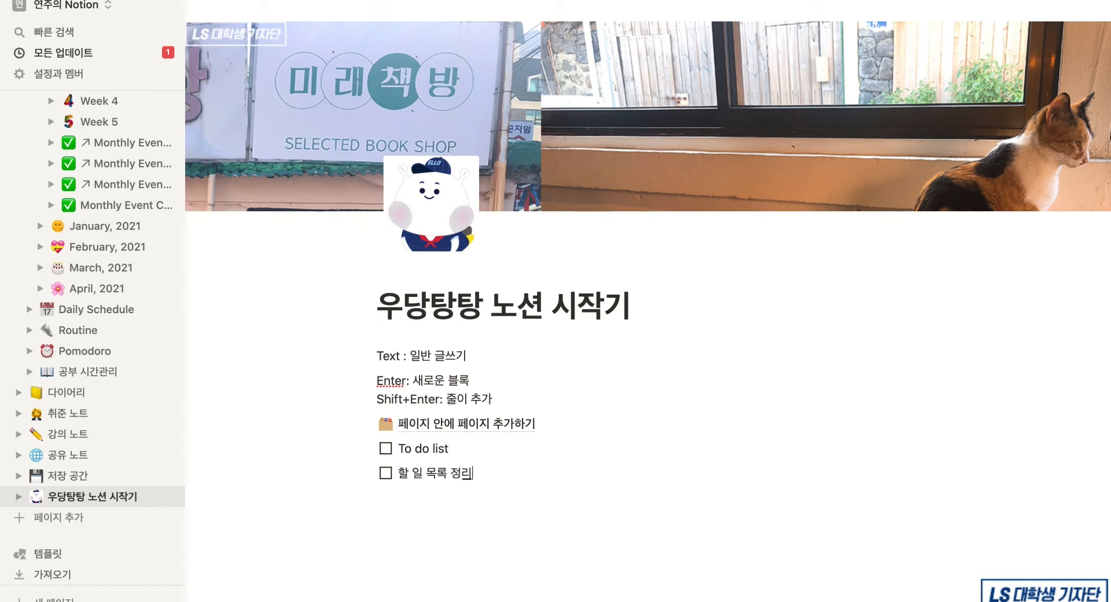
pyautogui.press('Return')
pyautogui.write('큰 미')
# - Indent '작은 목표 - 들여쓰기' and 'Tab: 들여쓰기' under 큰 목표, then outdent the next item
pyautogui.press('Return')
pyautogui.press('Tab')
pyautogui.write('작은 모')
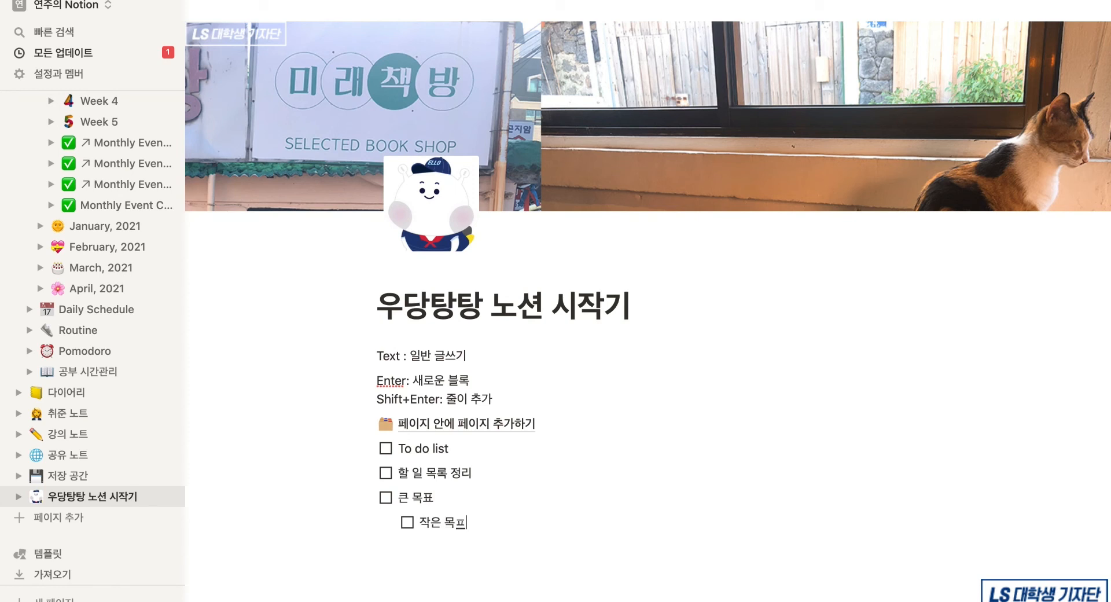
pyautogui.write('표 - 들여쓰기')
pyautogui.press('Return')
pyautogui.write('Tab')
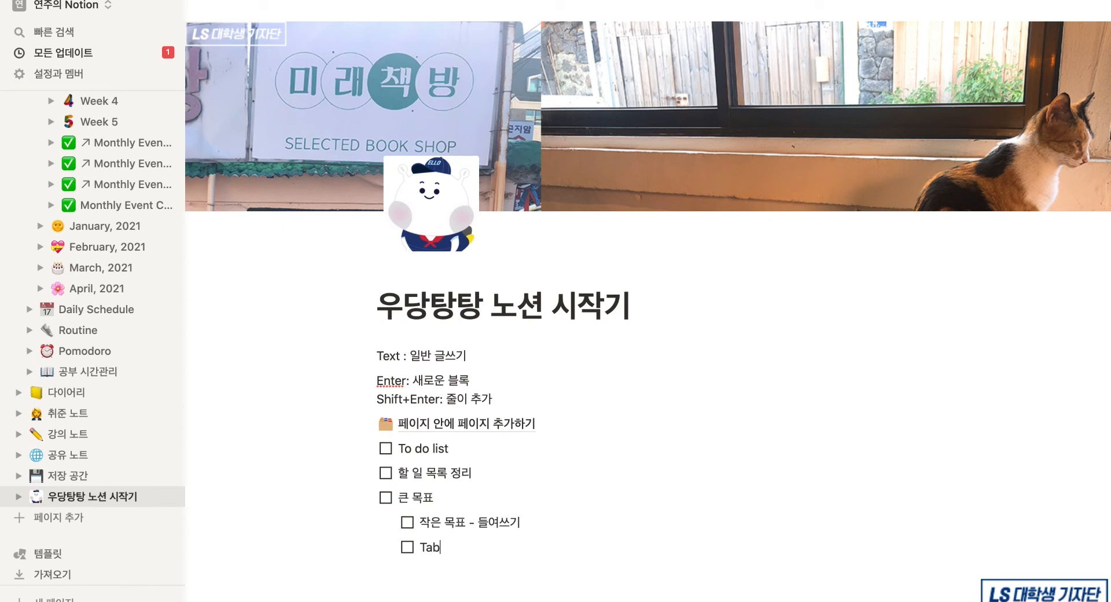
pyautogui.write(': 들여쓰기')
pyautogui.press('Return')
pyautogui.hotkey('shift', 'Tab')
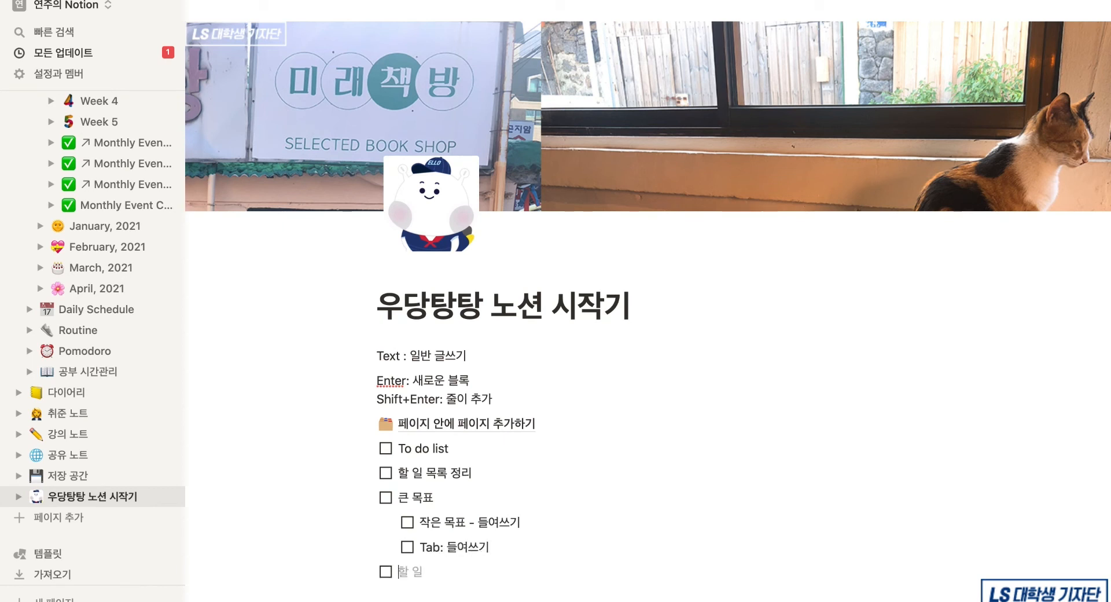
pyautogui.write('S')
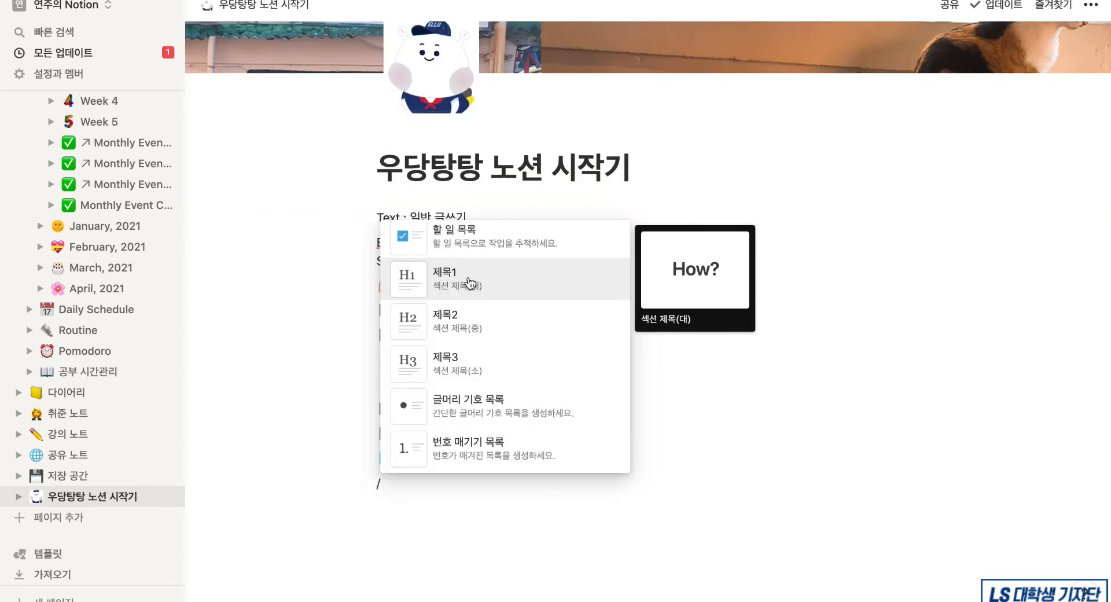
# - Add headings '제목', '새로운 중 제목' and '새로운 소 제목: 내가 먹고싶은 것'
pyautogui.click(471, 280)
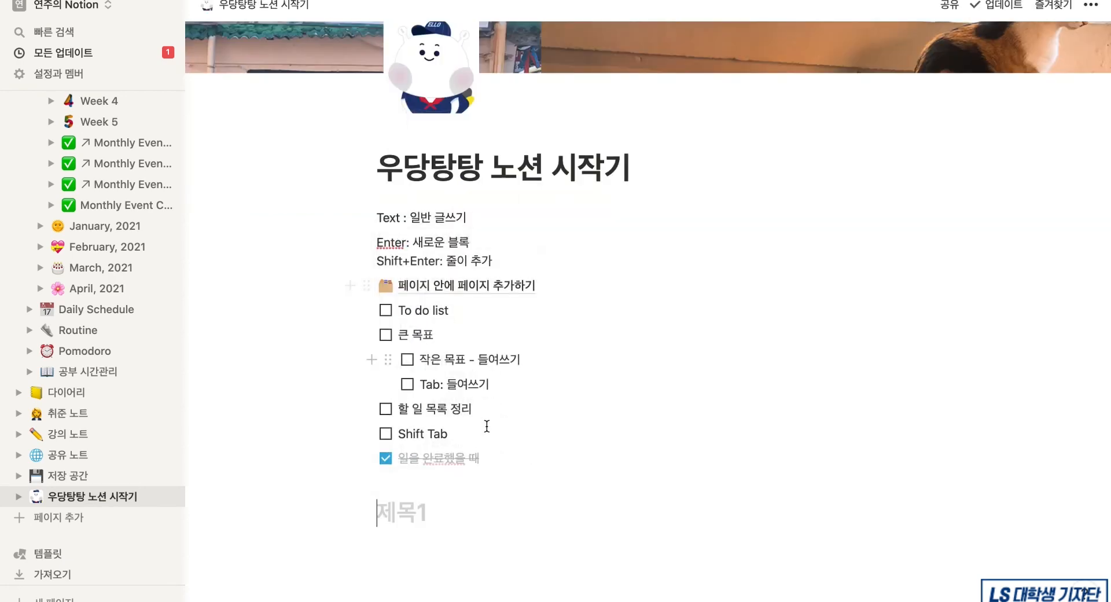
pyautogui.write('제목')
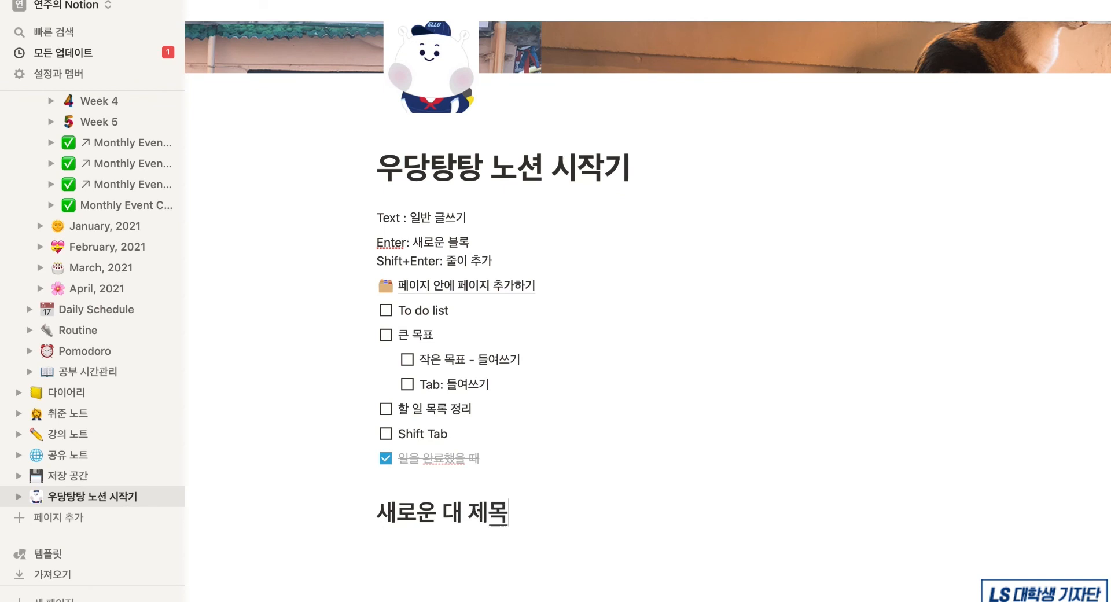
pyautogui.press('Return')
pyautogui.write('## 새로운 중 제모ㄱ')
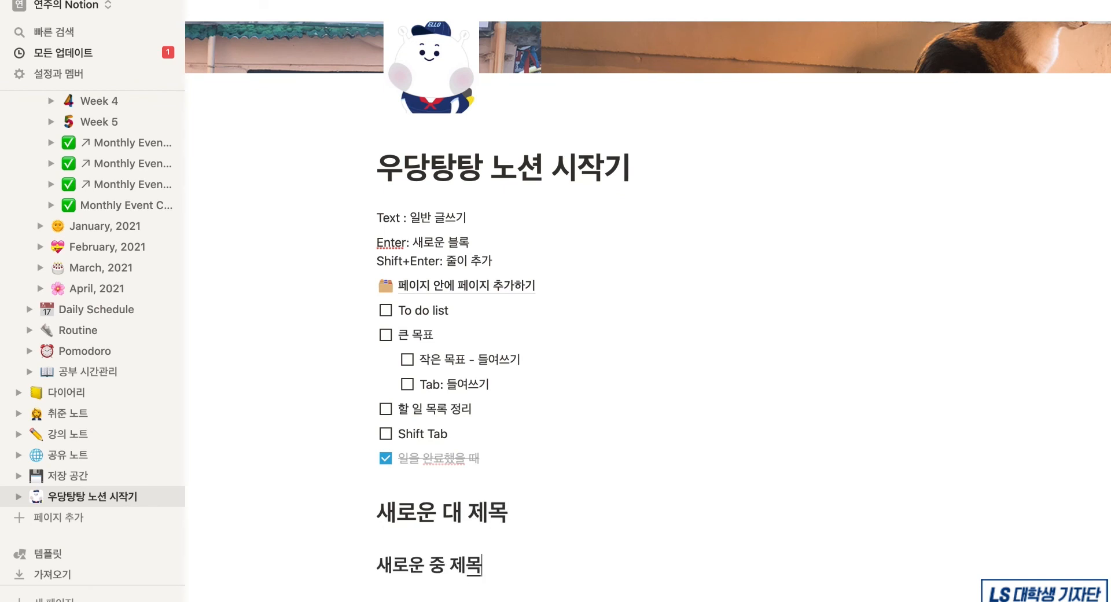
pyautogui.press('Return')
pyautogui.write('### 새로운 소 제목: 내가 먹고싶은 것')
pyautogui.press('Return')
# - Add a bulleted list: 리스트 작성, 엽떡, 허니콤보, 크로플
pyautogui.write('- 리스트 작성')
pyautogui.press('Return')
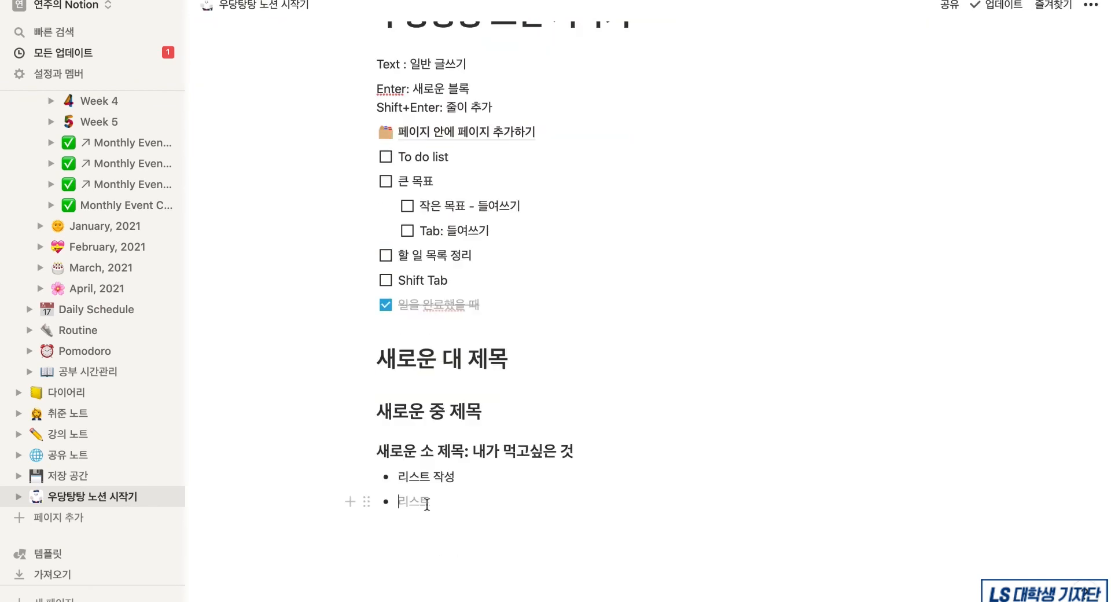
pyautogui.write('엽떡')
pyautogui.press('Return')
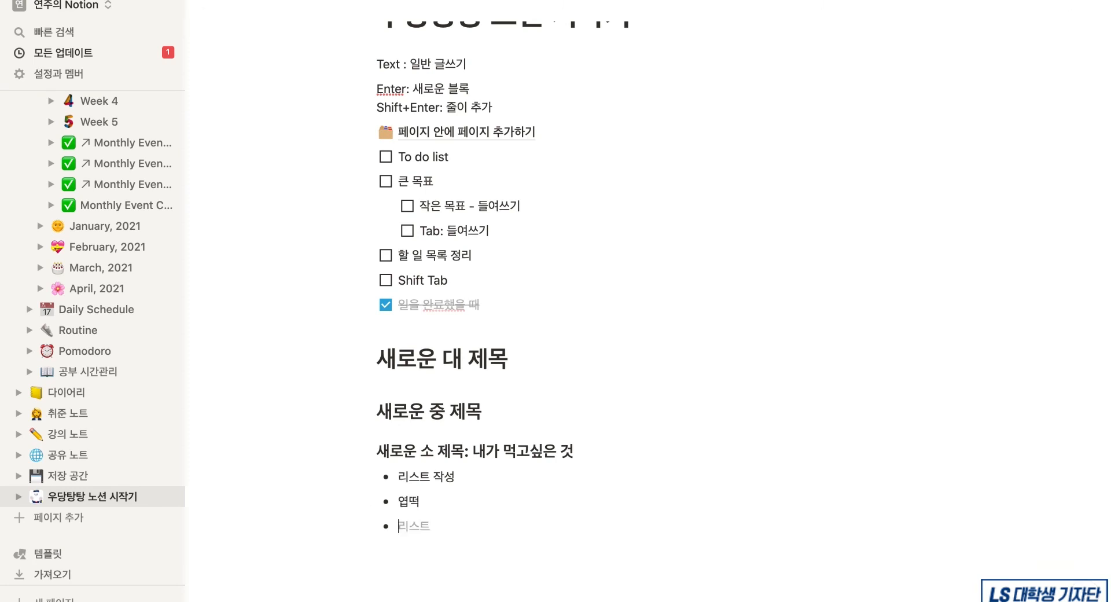
pyautogui.write('허니콤보')
pyautogui.press('Return')
pyautogui.write('크로플')
# - Add a numbered list: '순서가 있는 리스트', '사실은 숫자만 누르면', '자동으로 리스…'
pyautogui.write('순서가 ㅇ')
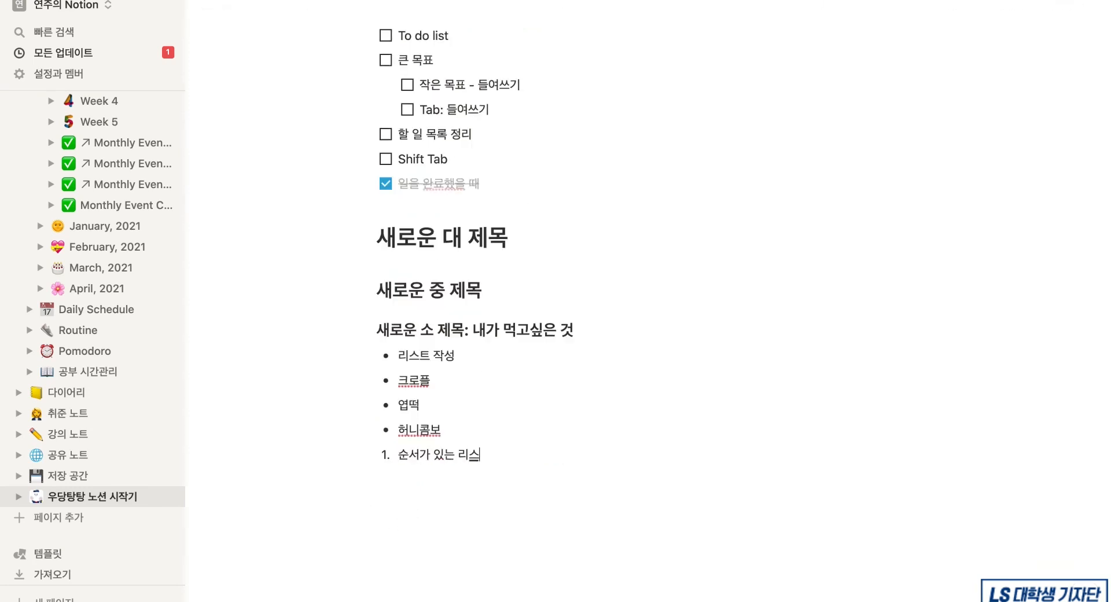
pyautogui.write('있는 리스트')
pyautogui.press('Return')
pyautogui.write('사실은 숫자만 누르면')
pyautogui.press('Return')
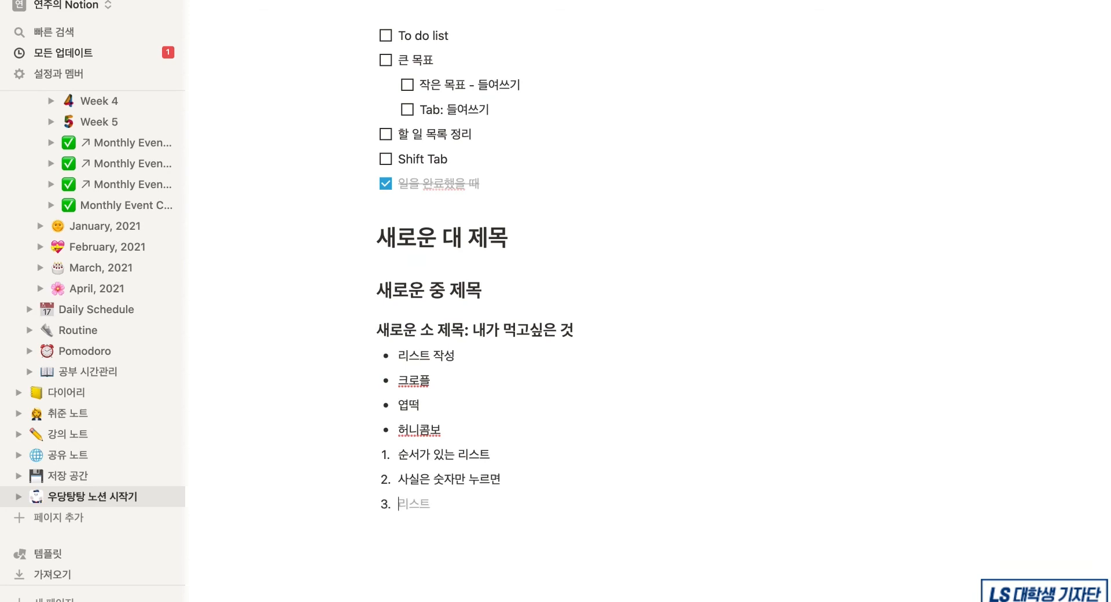
pyautogui.write('자동으로 리스트가 만들어져요')
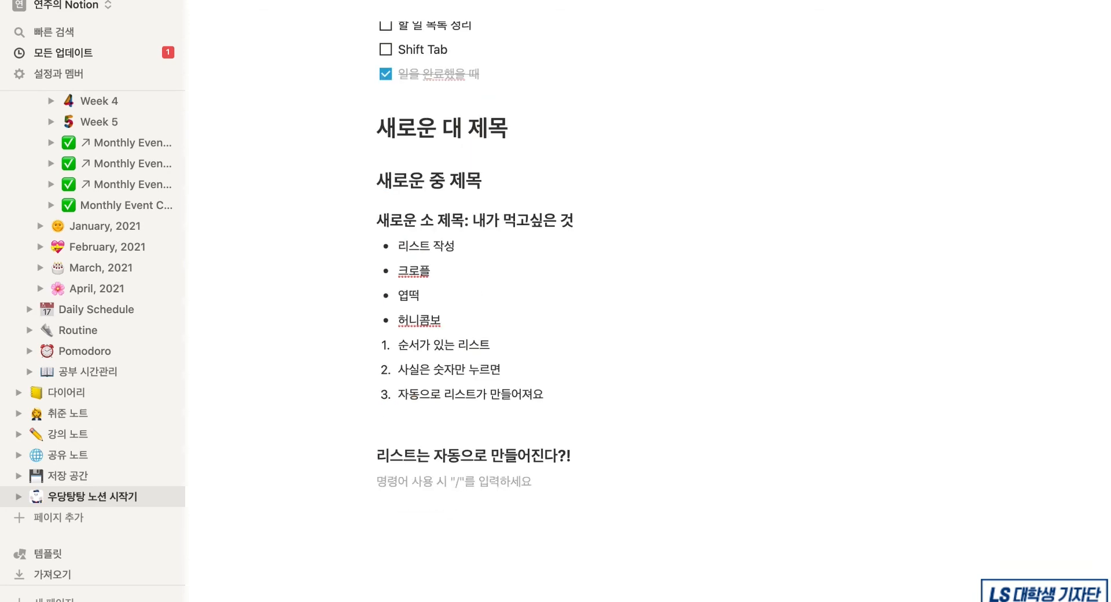